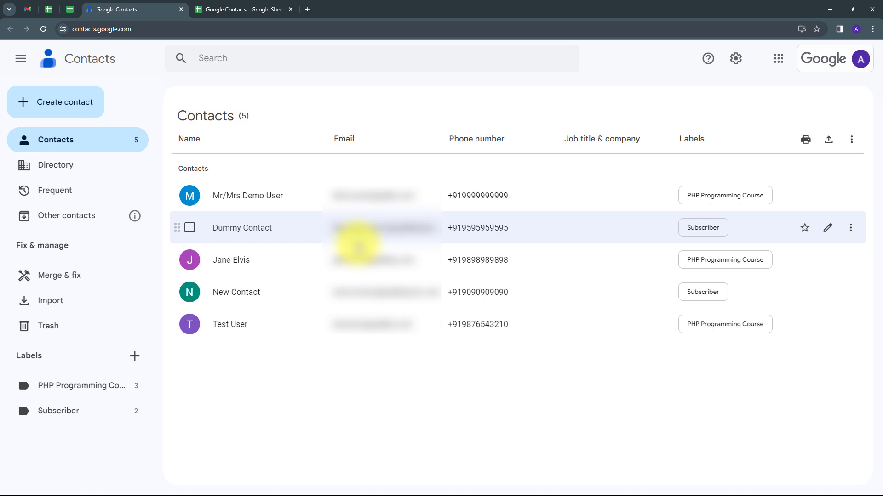
Compare the Google Contacts list with the column headings of the Google Contacts spreadsheet
click(236, 7)
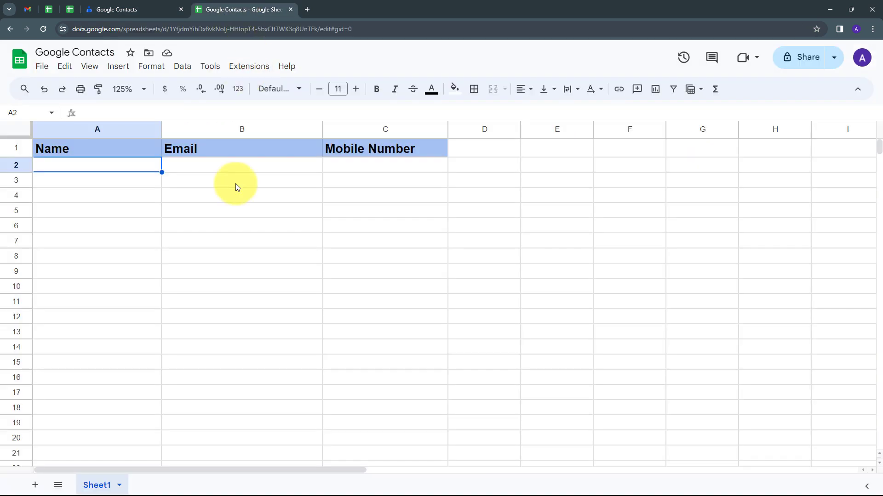
click(122, 7)
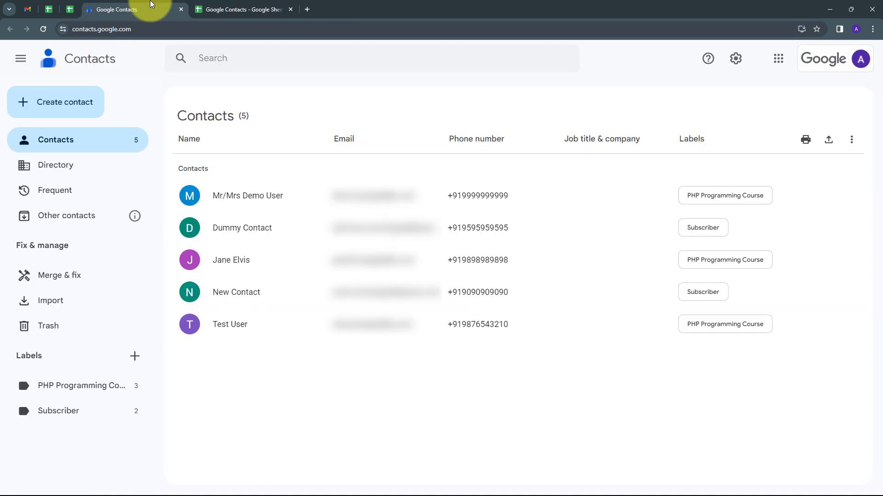
click(232, 6)
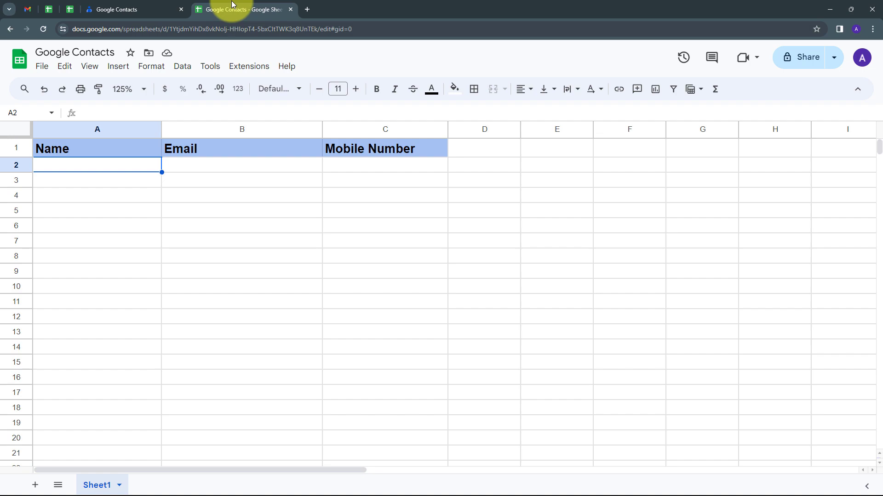
Open pabbly.com in a new browser tab and sign in to access Pabbly Connect
click(307, 9)
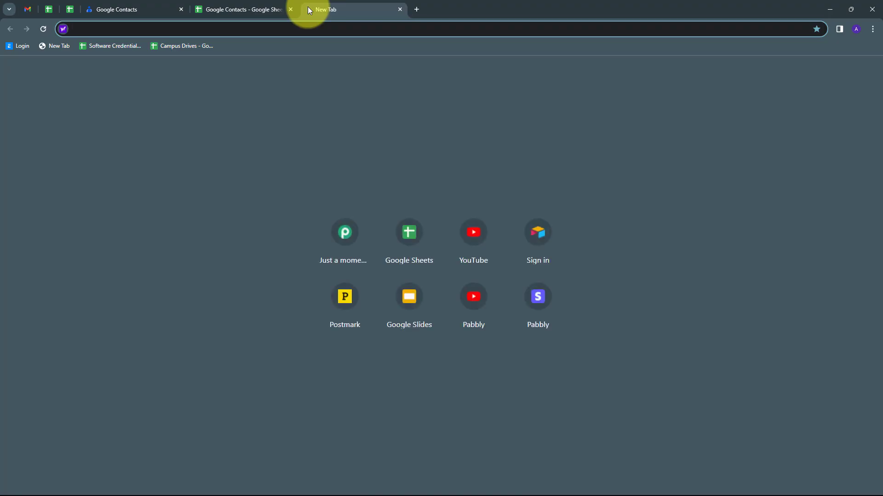
text(pa)
key(Return)
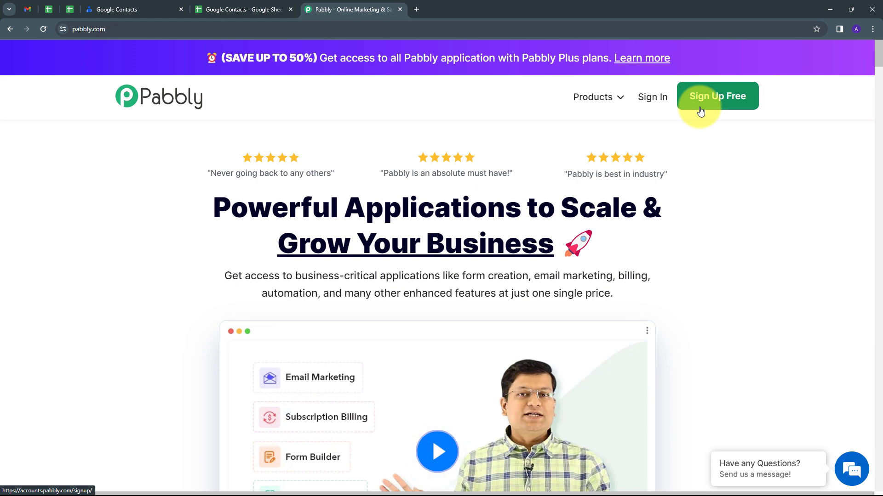
click(655, 107)
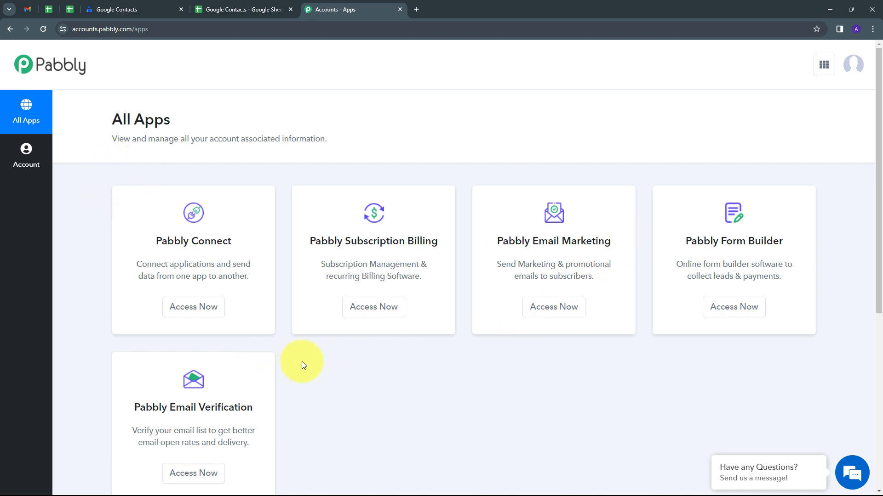
scroll(303, 366, down, 1)
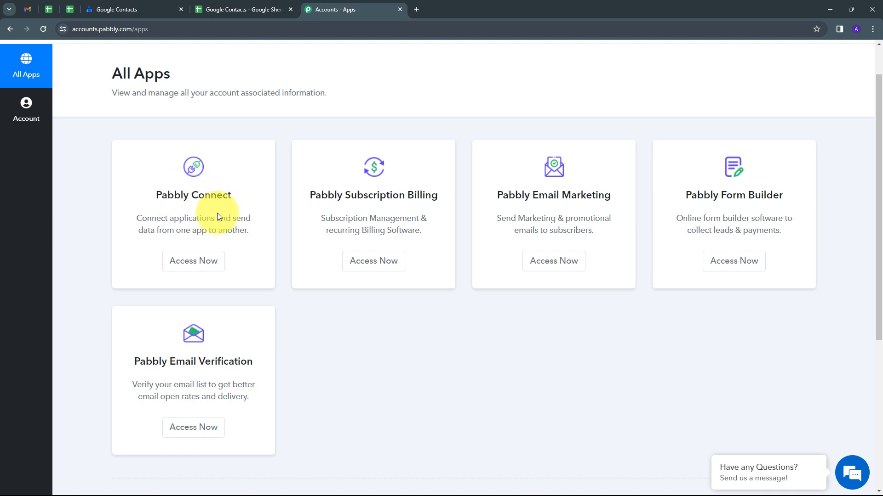
click(182, 261)
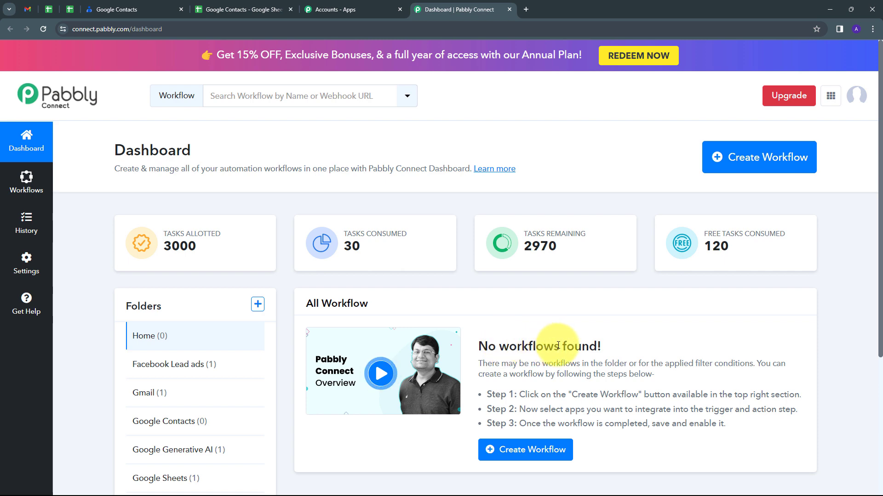
Create a workflow named "Import Google Contacts in Google Sheets" in the Google Contacts folder
scroll(215, 345, down, 1)
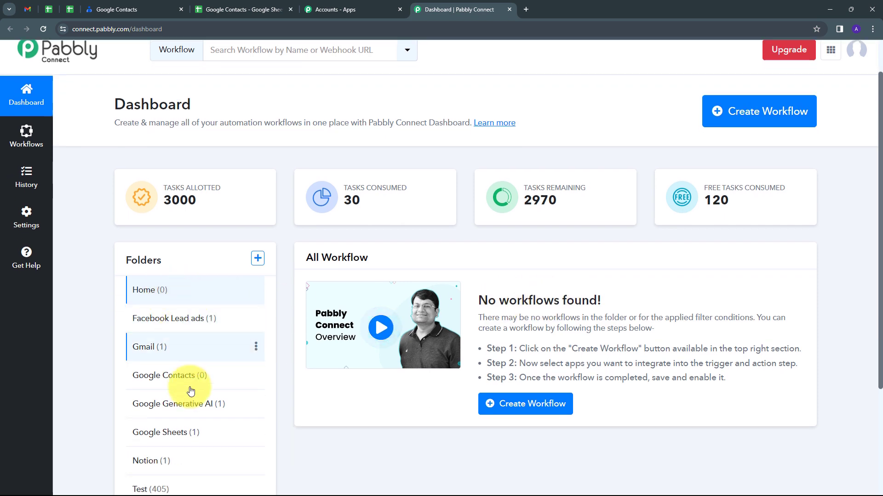
scroll(181, 445, down, 3)
scroll(187, 404, up, 3)
scroll(188, 354, up, 1)
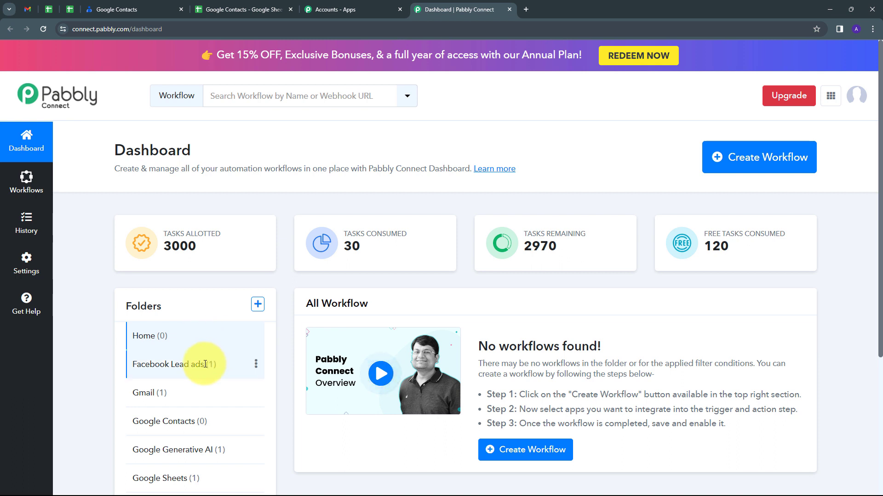
click(728, 168)
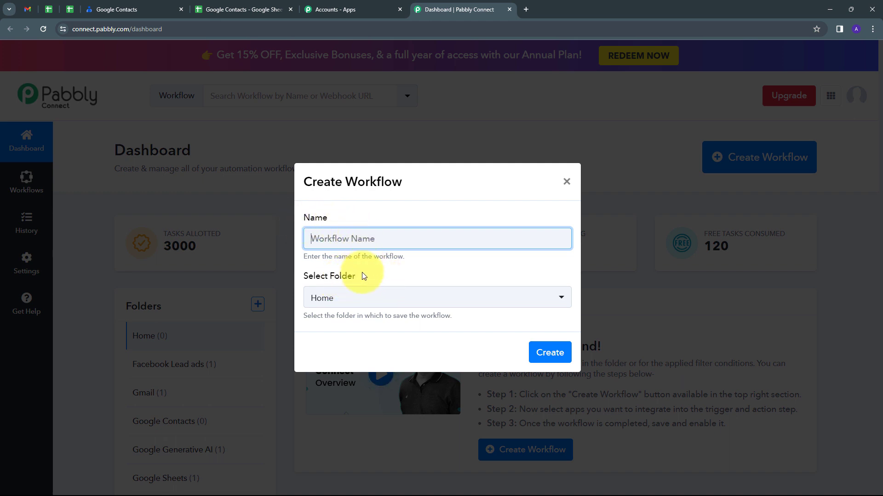
text(Import Google Contacts in Google Sheets)
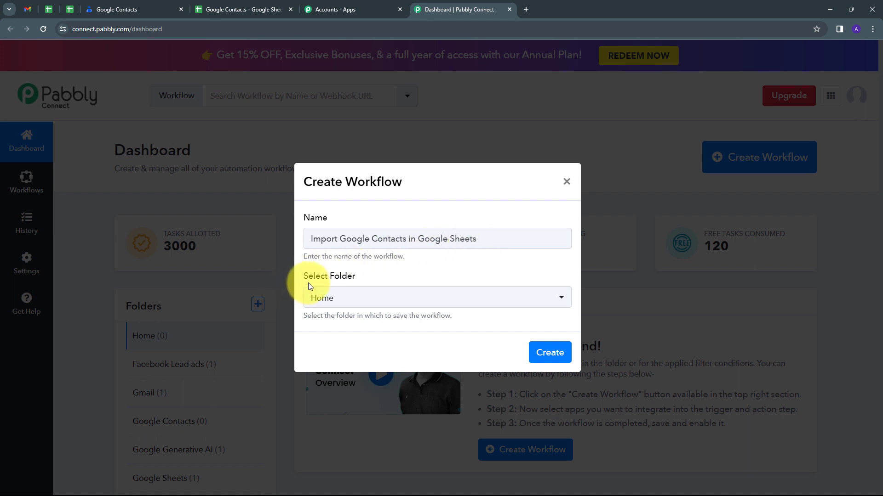
click(421, 304)
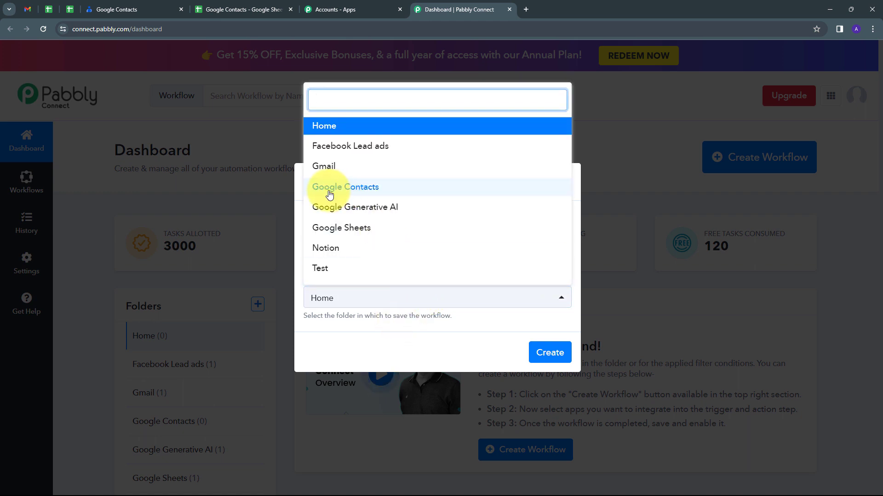
click(349, 194)
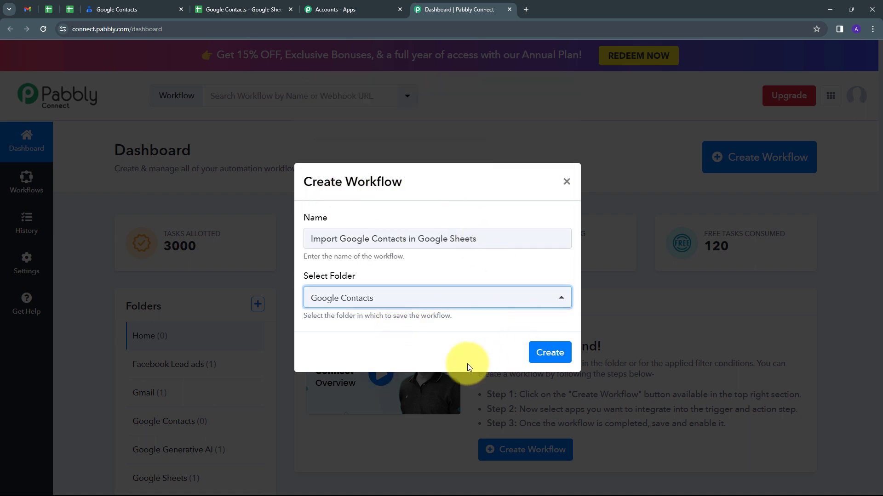
click(551, 355)
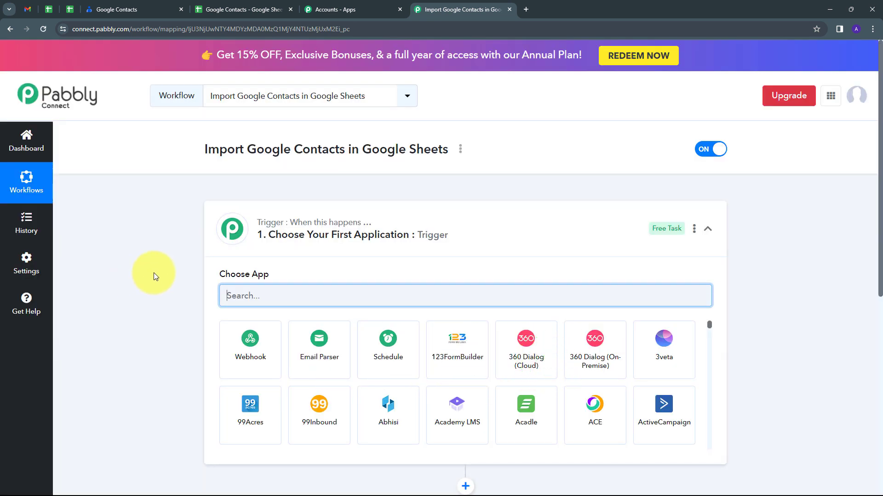
Choose Schedule by Pabbly as the workflow's trigger app and set it to run once
scroll(154, 272, down, 3)
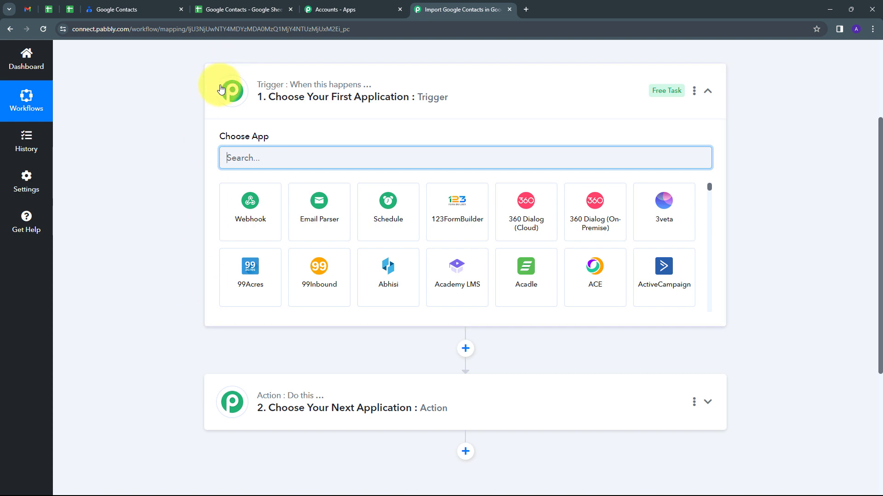
mouse_move(336, 91)
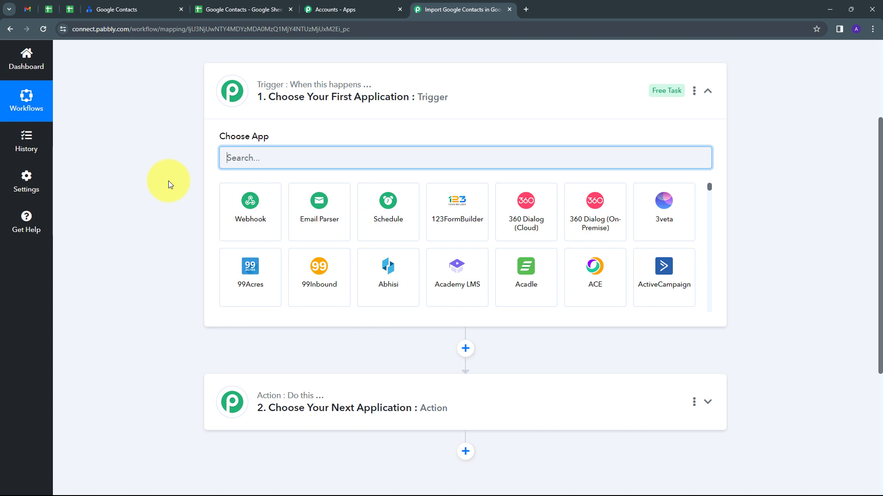
click(386, 210)
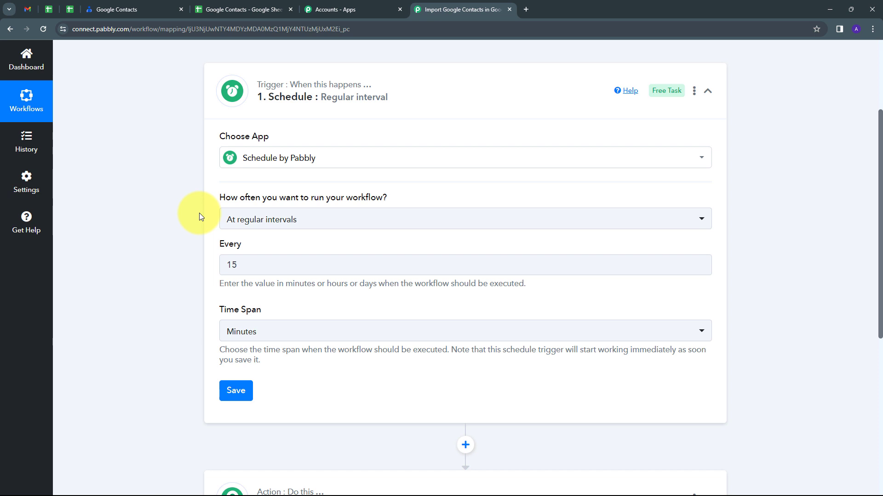
click(355, 219)
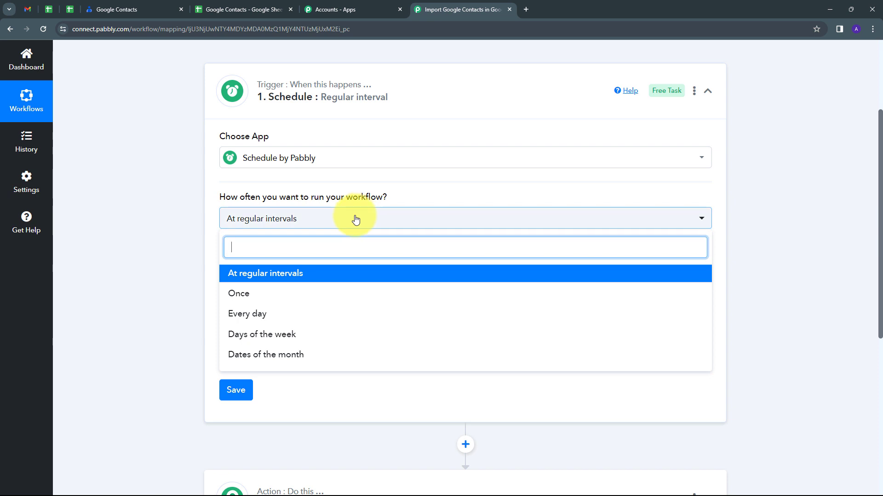
click(241, 300)
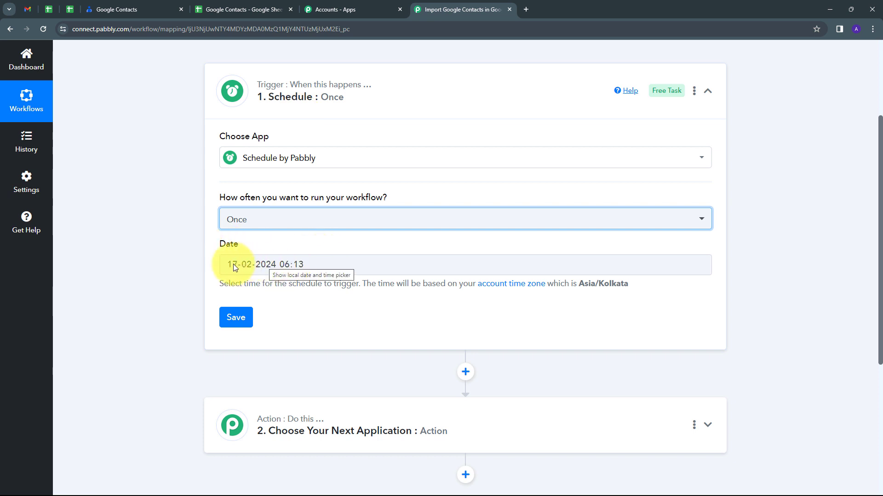
click(301, 265)
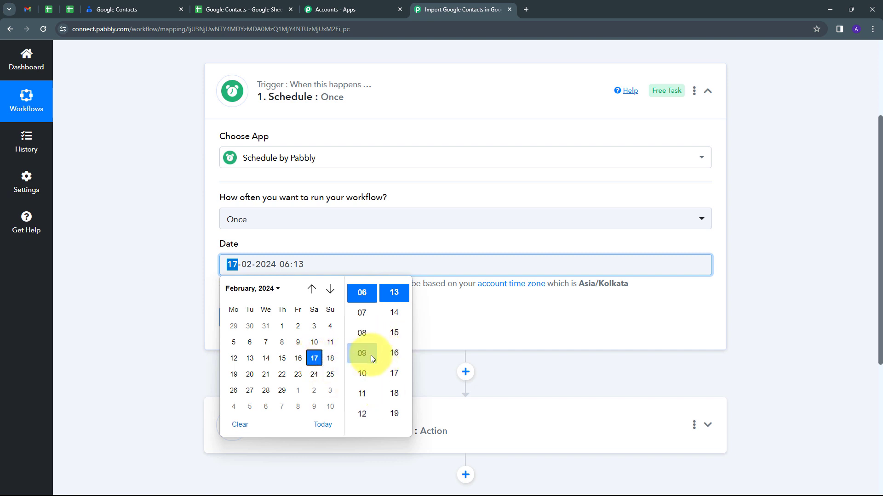
scroll(366, 350, down, 2)
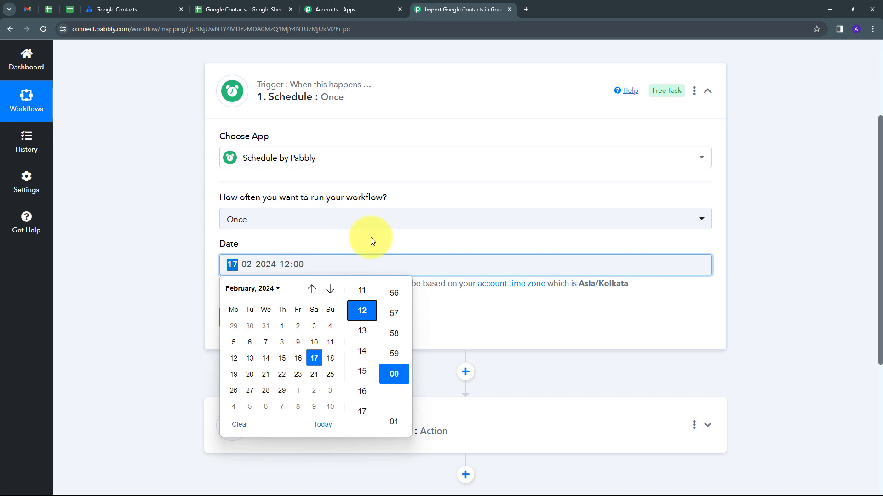
click(371, 240)
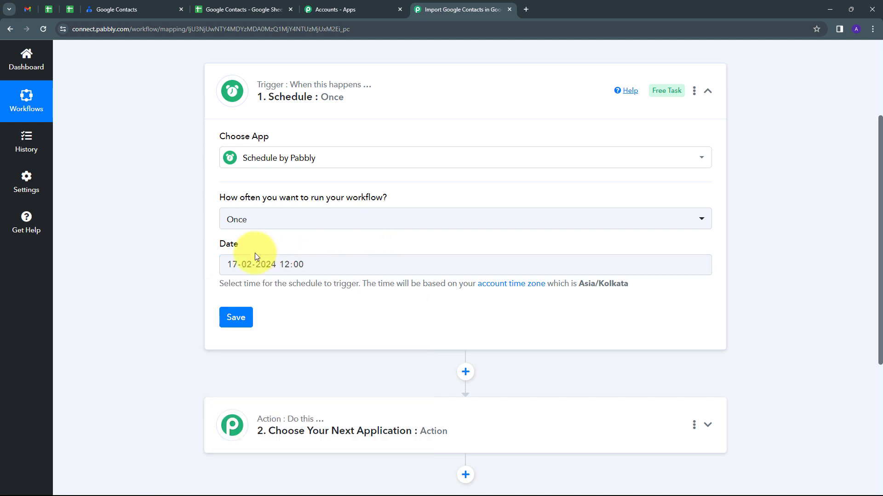
click(227, 321)
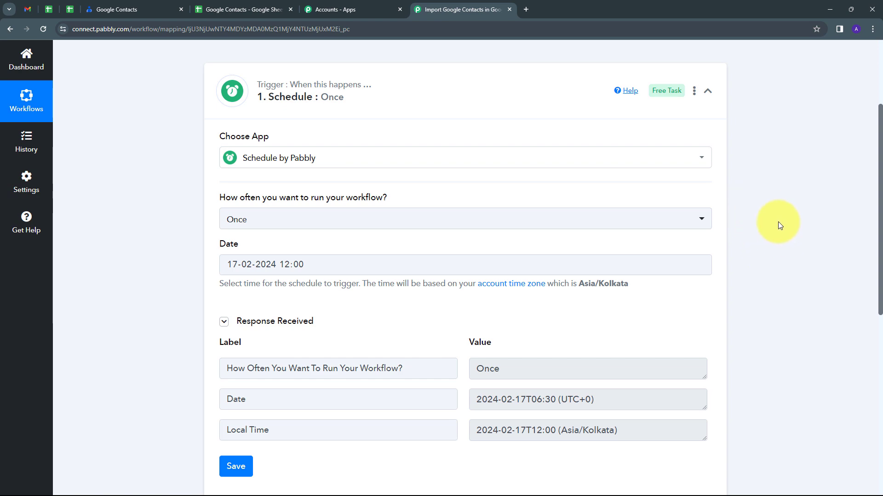
Set the workflow's second step to Google Contacts with the action event Get All Contacts
scroll(778, 222, down, 6)
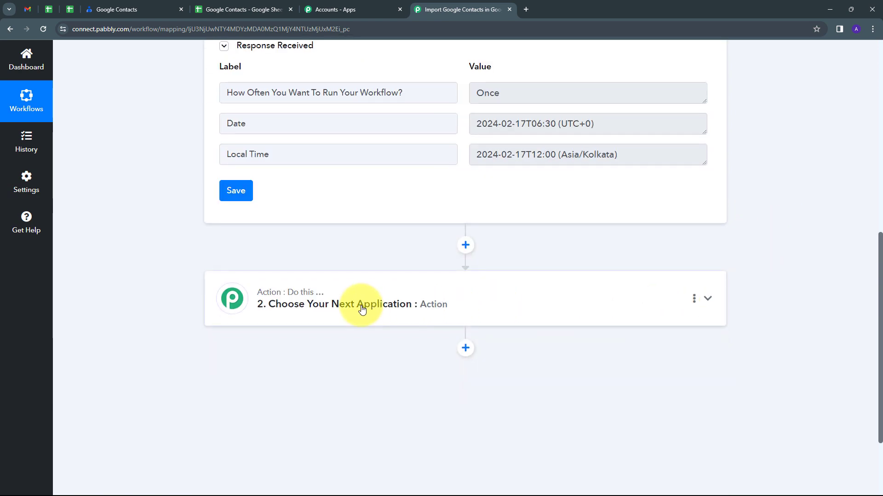
click(449, 305)
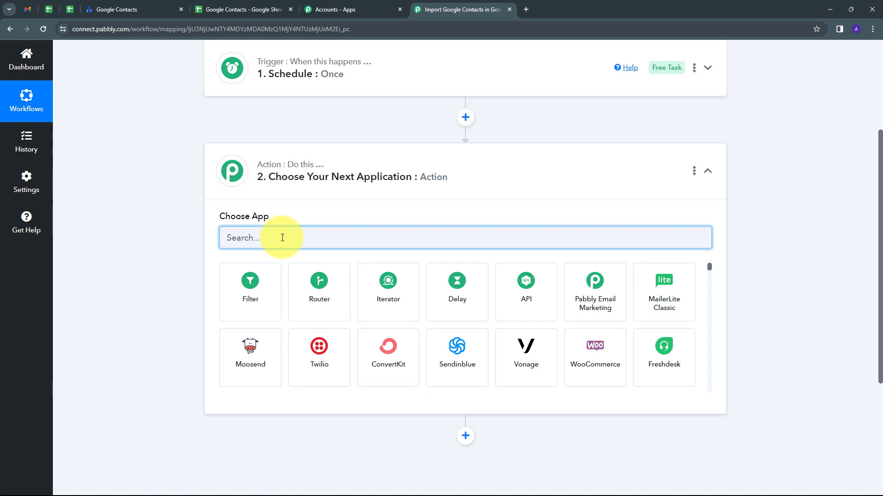
text(google)
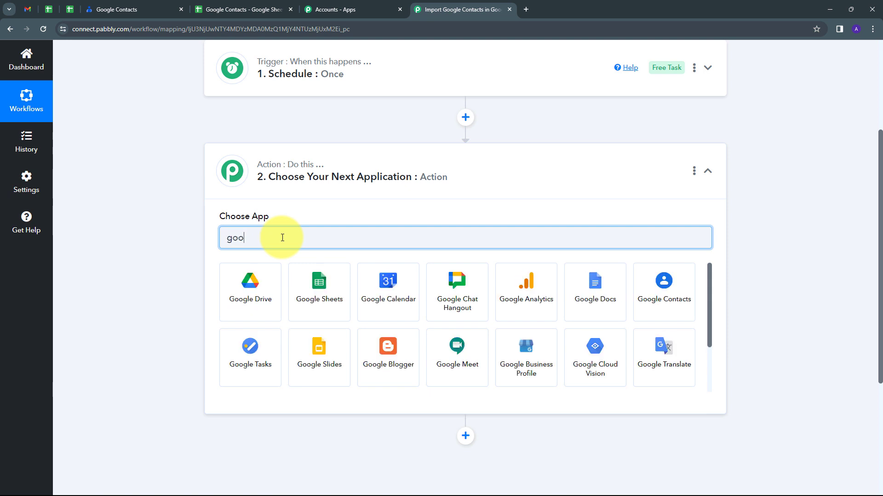
click(677, 290)
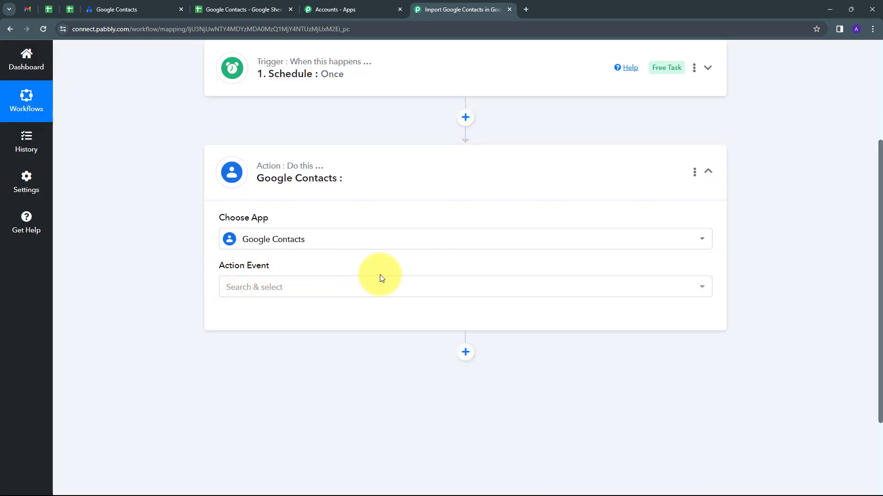
click(449, 289)
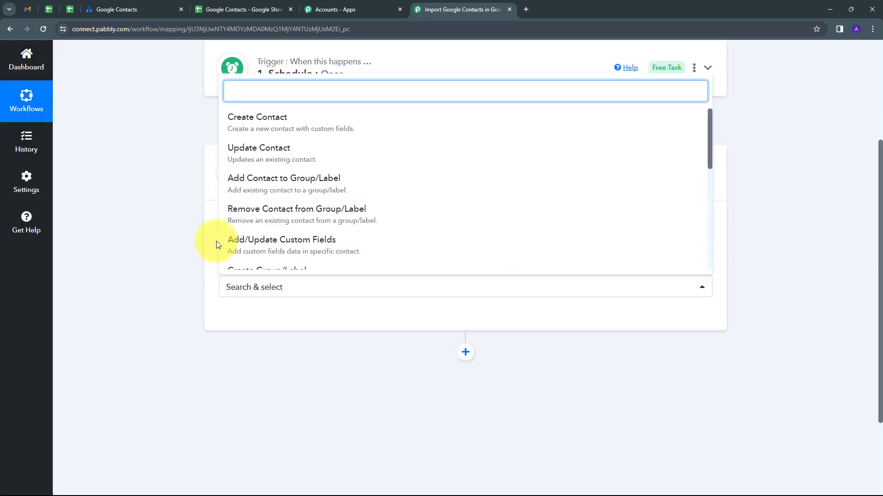
scroll(358, 191, down, 2)
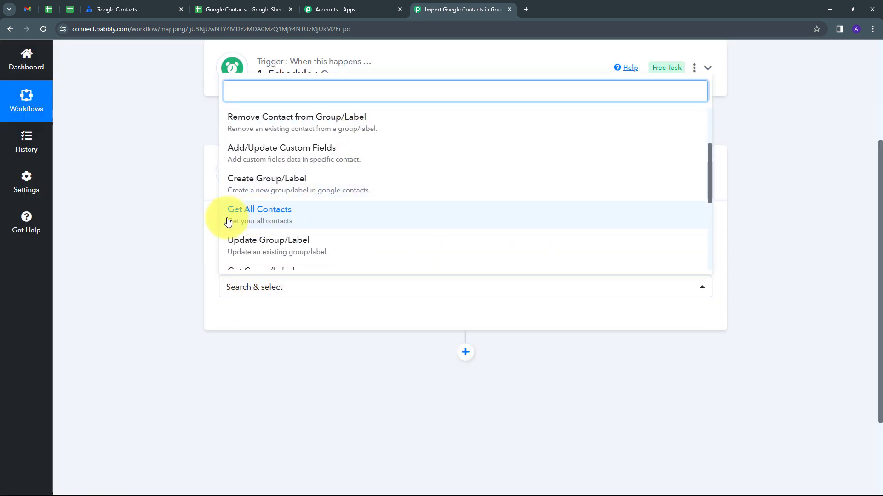
click(279, 220)
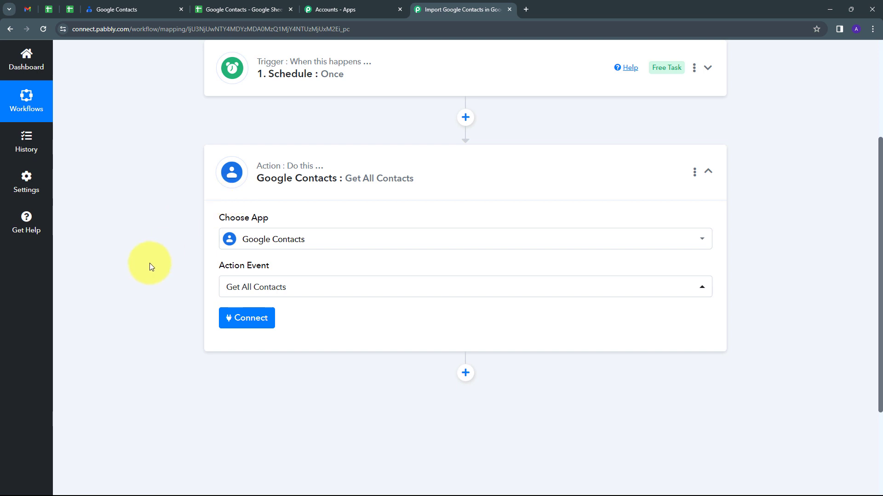
Connect the Google Contacts action through a new connection, signing in with Google and allowing Pabbly Connect access to the contacts
click(239, 322)
click(437, 159)
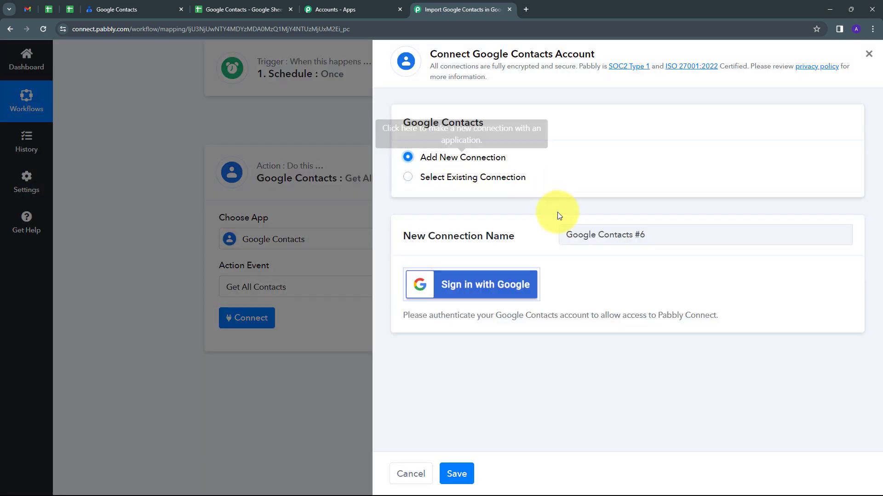
click(456, 289)
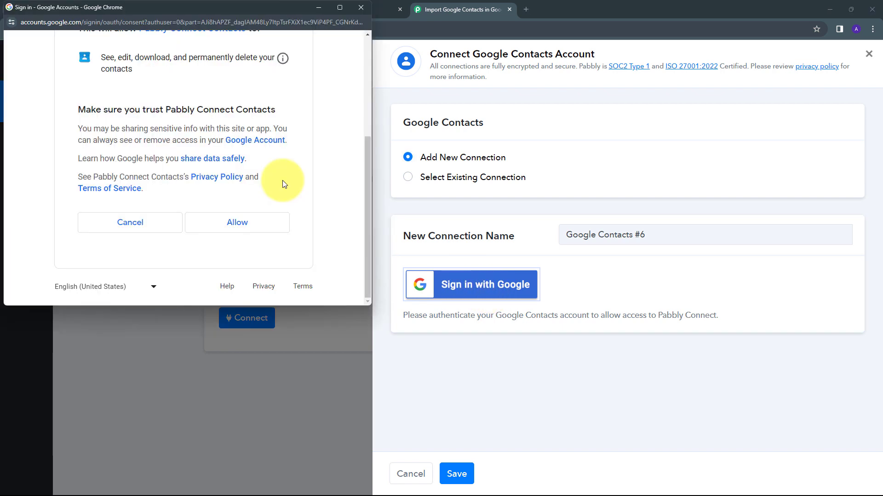
click(218, 225)
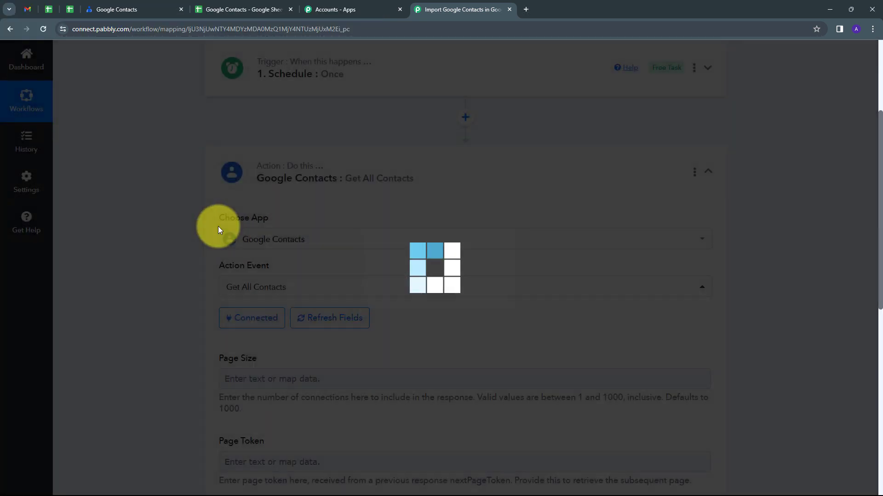
scroll(255, 228, down, 3)
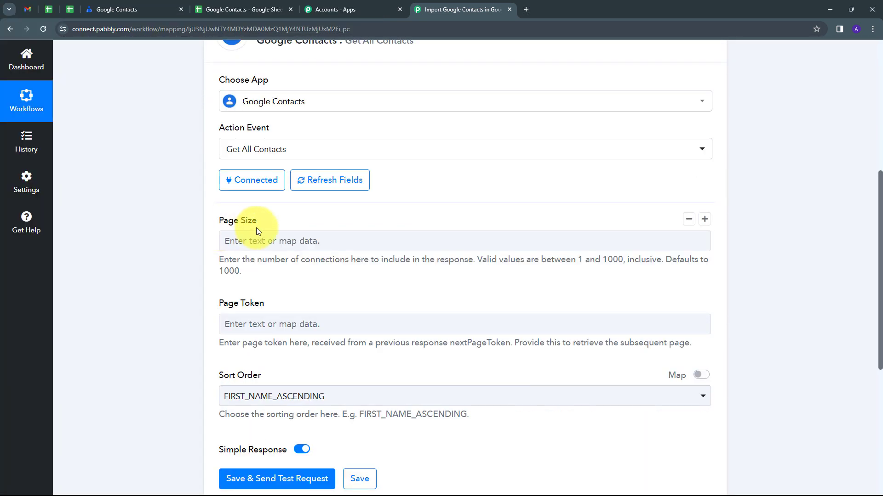
Set the Get All Contacts action's page size to 1000 and its sort order to FIRST_NAME_ASCENDING
click(239, 240)
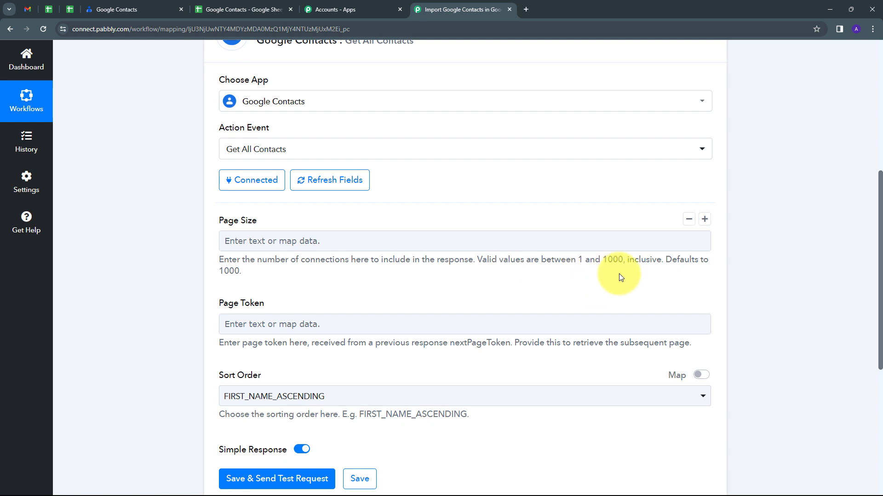
click(283, 241)
text(1000)
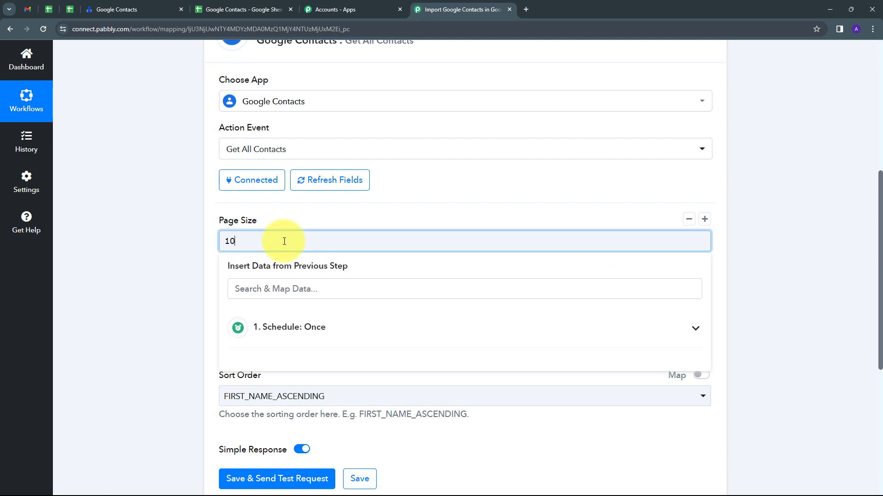
scroll(291, 257, down, 1)
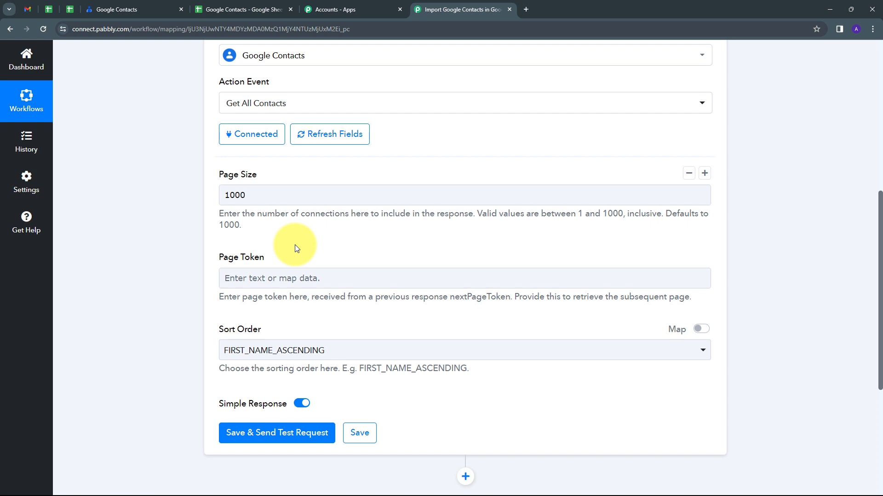
click(258, 276)
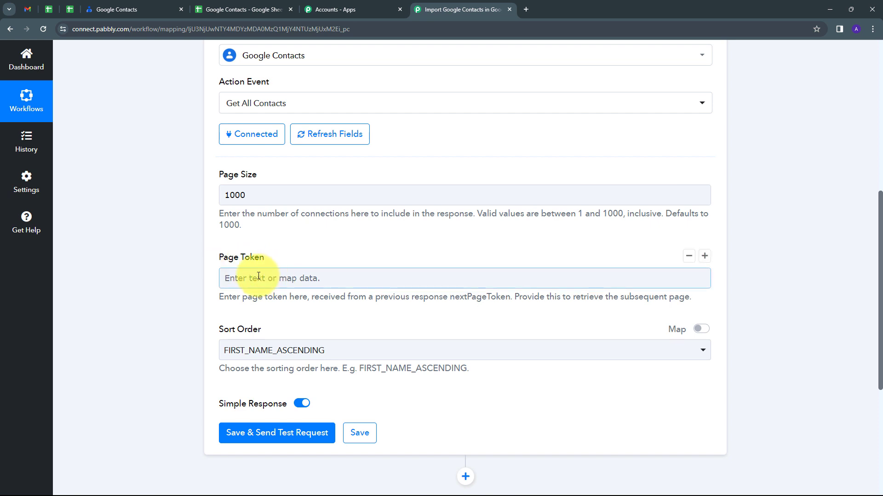
scroll(239, 290, down, 1)
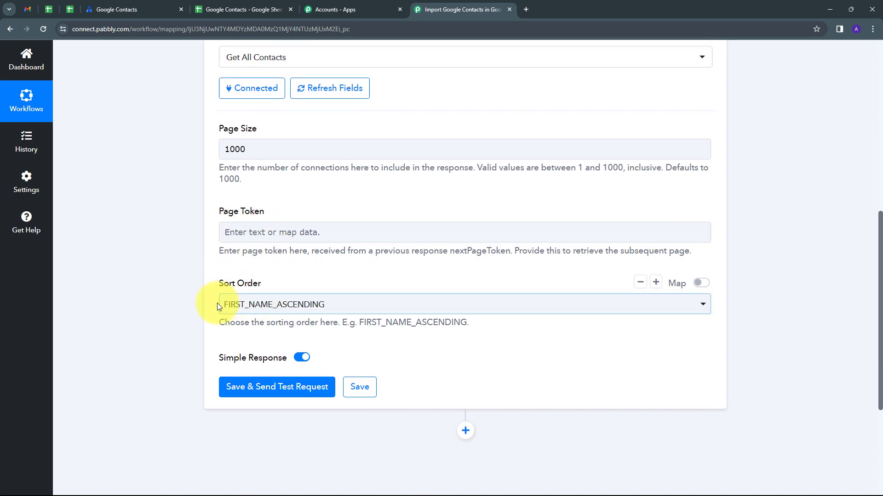
click(532, 303)
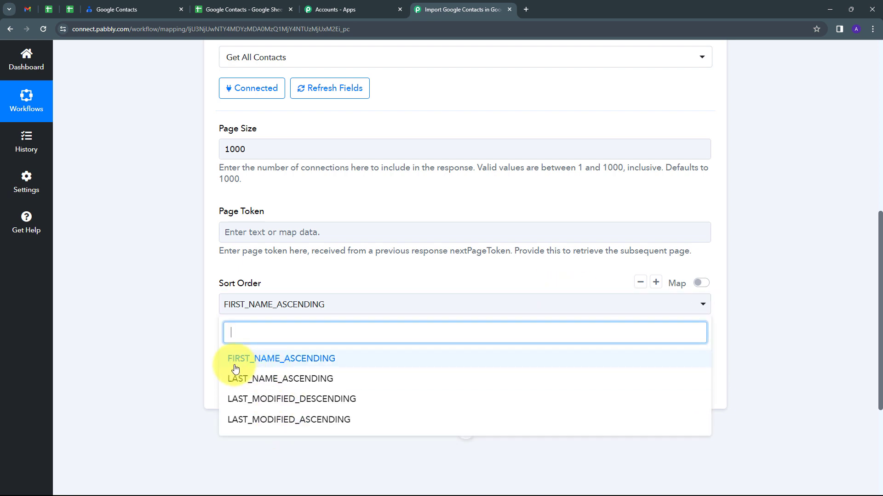
click(287, 364)
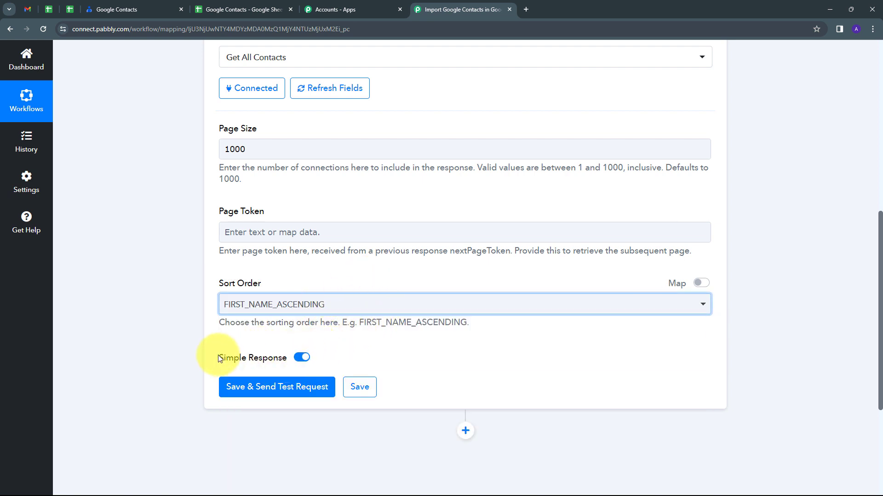
Turn off Simple Response for the Get All Contacts action, then save it and send a test request
click(299, 358)
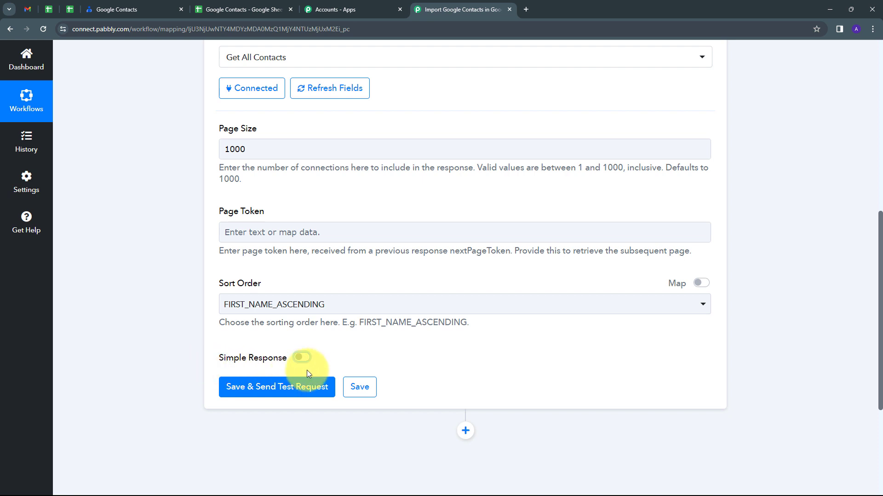
click(276, 388)
click(708, 313)
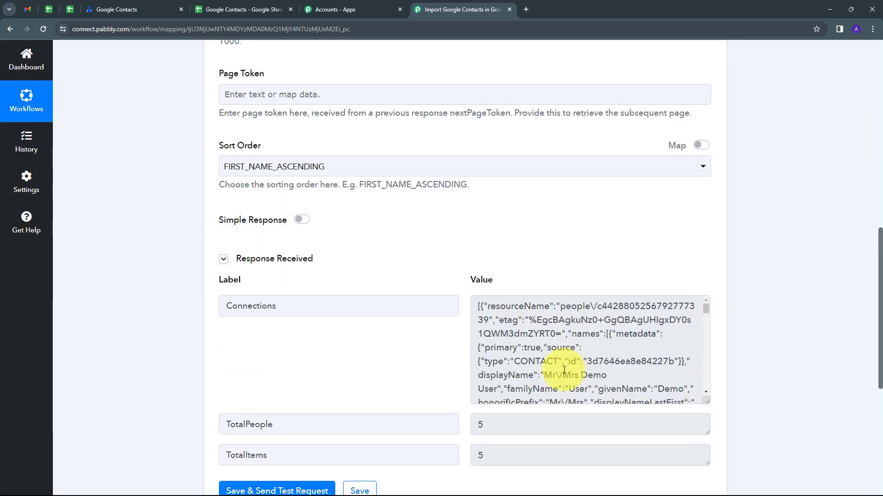
Examine the Get All Contacts response, checking the Connections data and the TotalPeople and TotalItems values
scroll(561, 349, down, 3)
scroll(550, 334, up, 5)
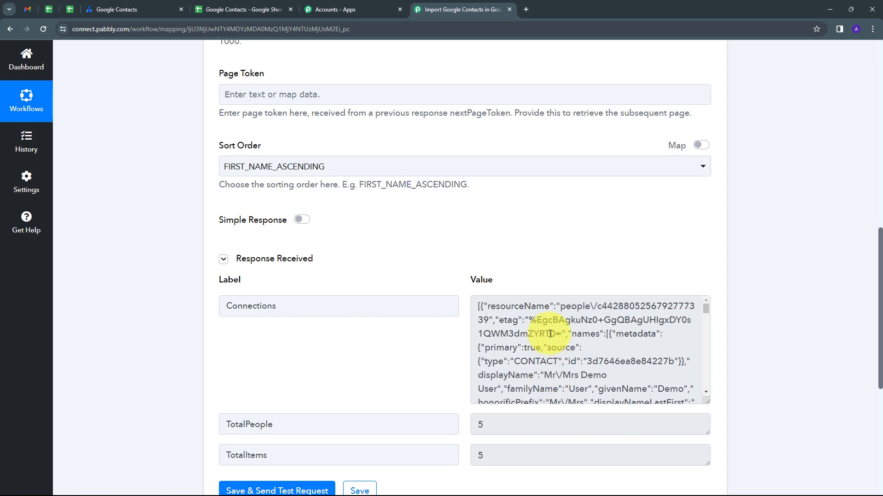
scroll(368, 351, down, 2)
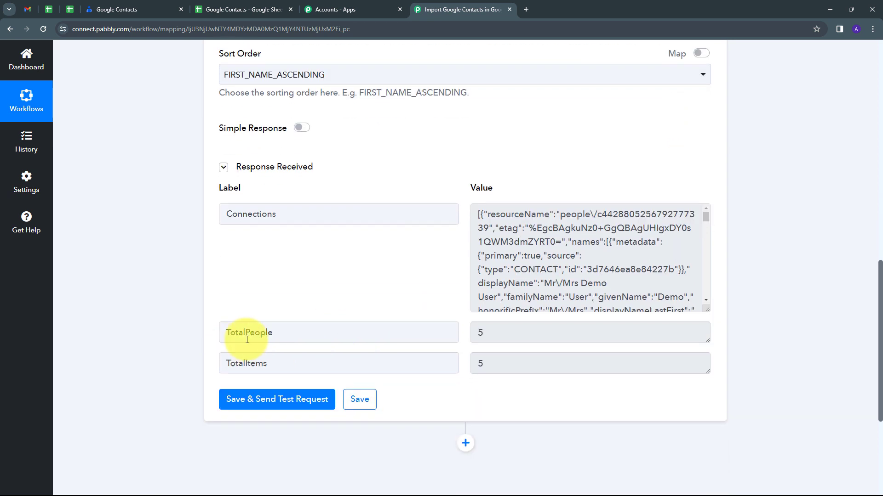
click(499, 336)
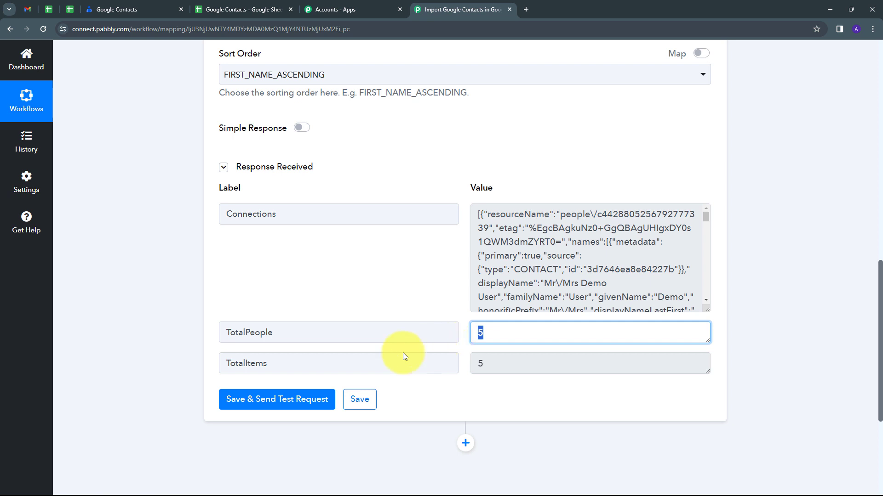
click(476, 363)
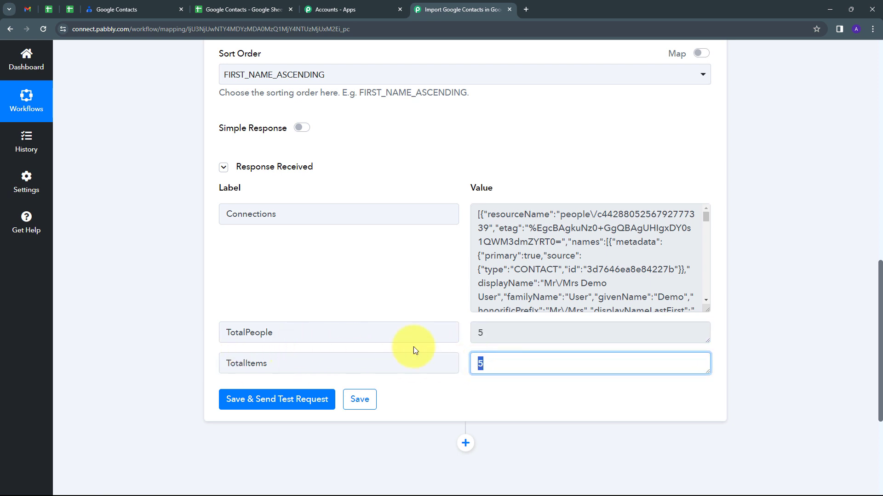
click(488, 332)
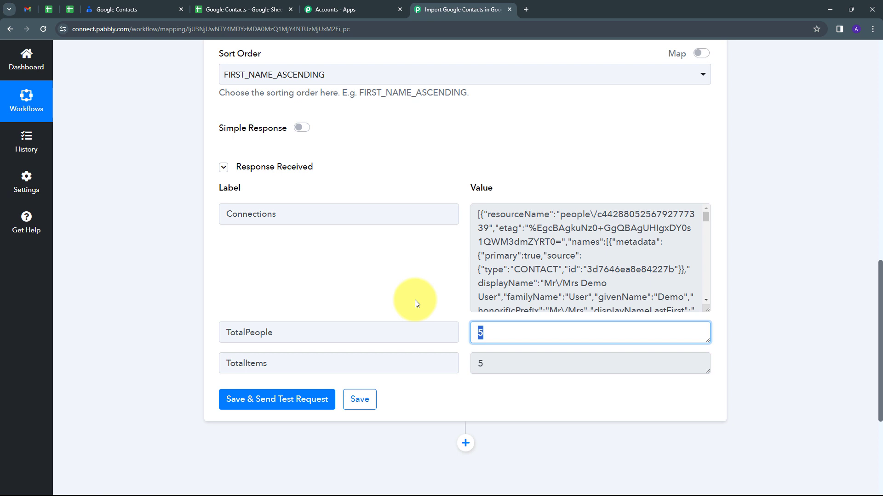
Add Iterator by Pabbly as the workflow's third step with the action event Process Arrays
scroll(428, 294, down, 1)
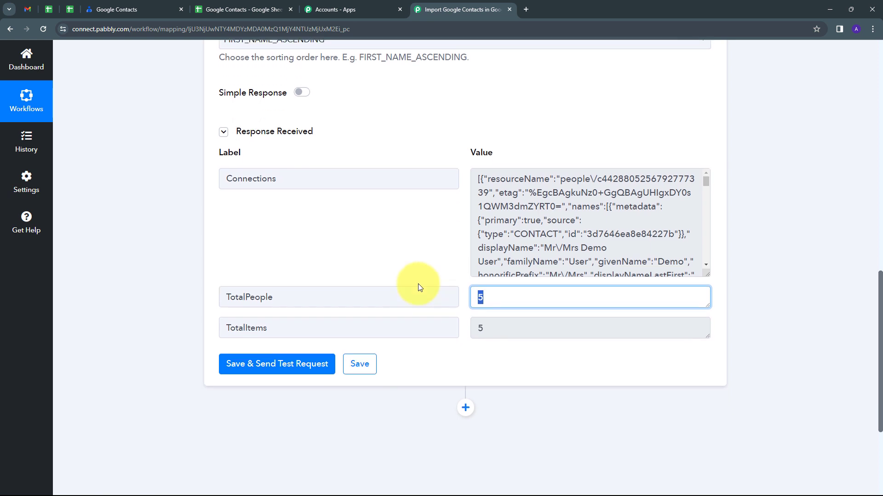
click(467, 402)
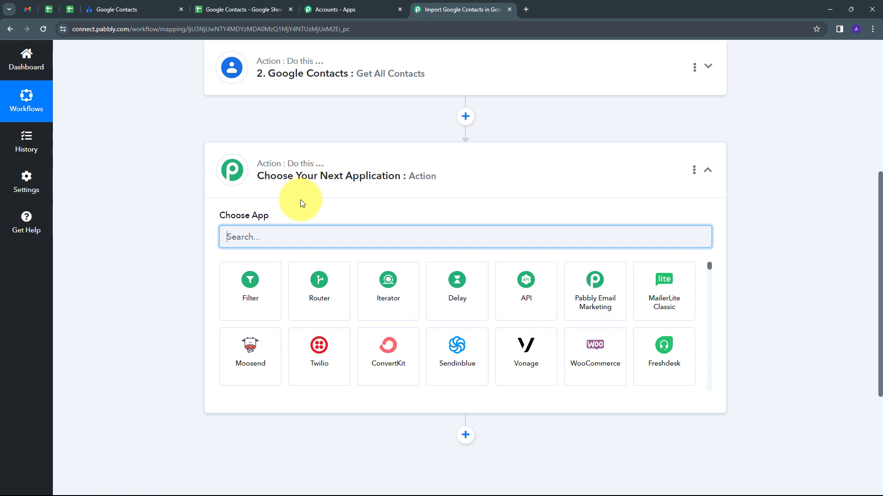
click(388, 295)
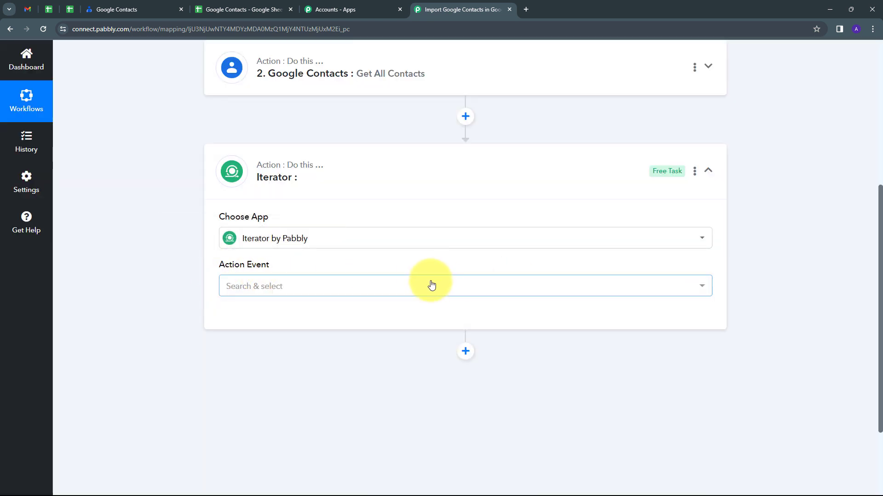
click(396, 287)
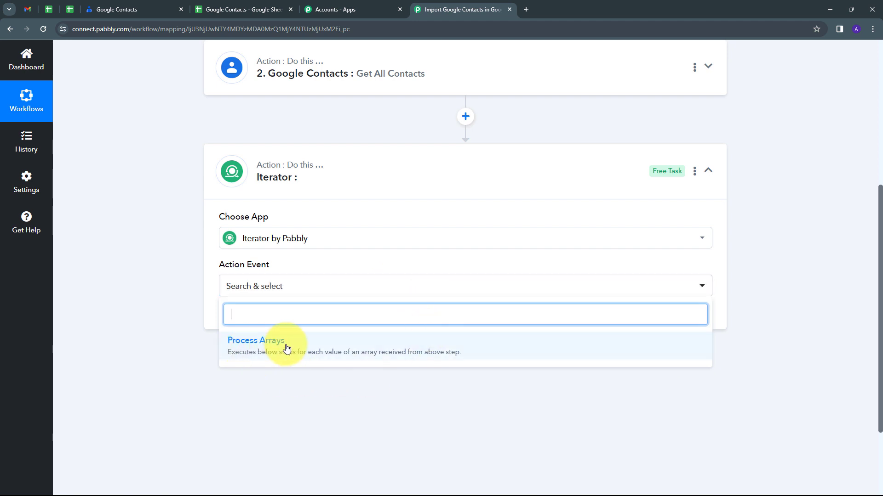
click(286, 348)
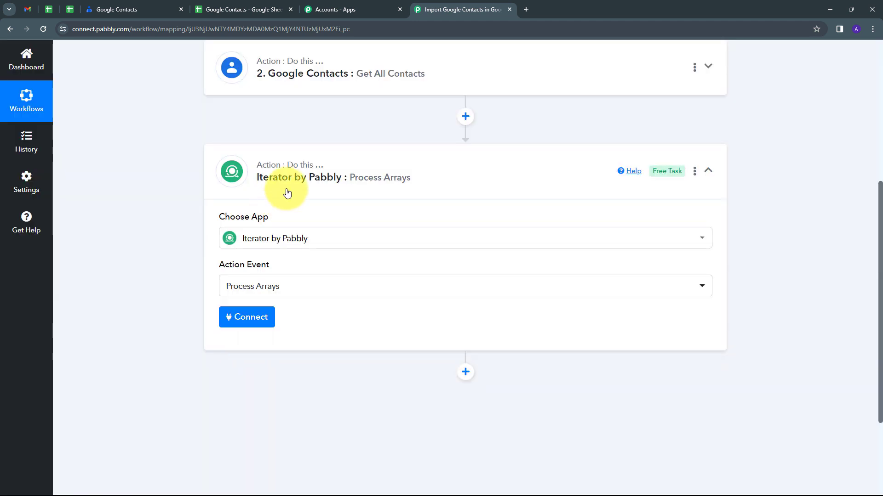
Connect the Iterator, choose the array 2. Connections [], and save it with a test request
click(242, 319)
scroll(206, 316, down, 1)
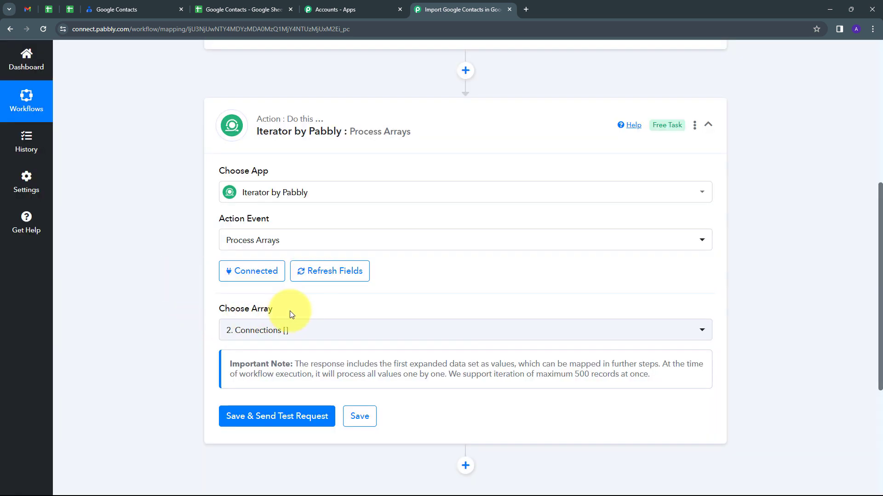
click(508, 331)
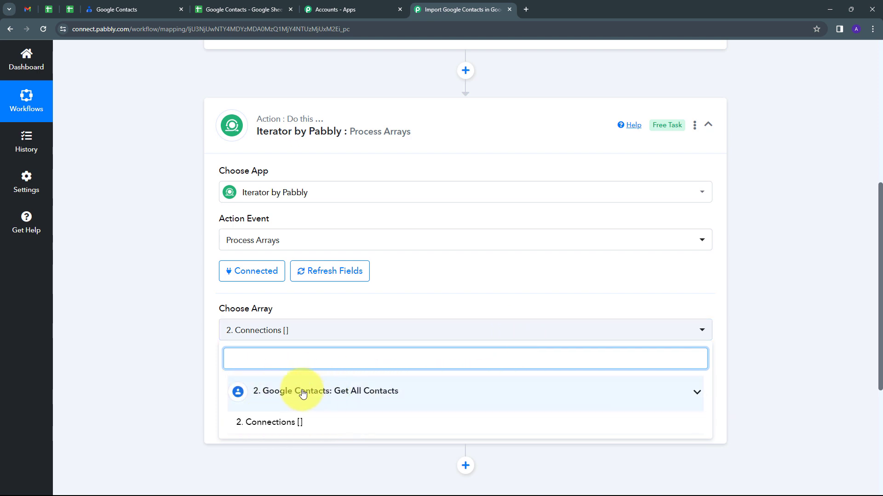
click(250, 422)
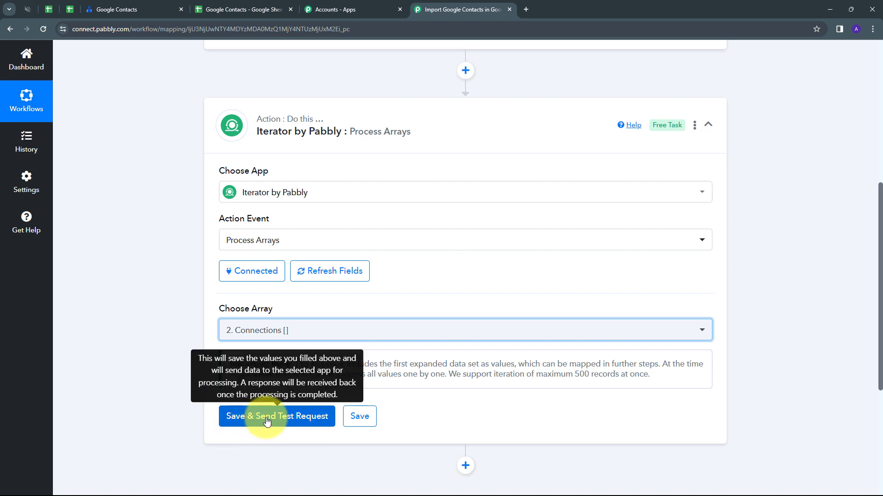
click(266, 418)
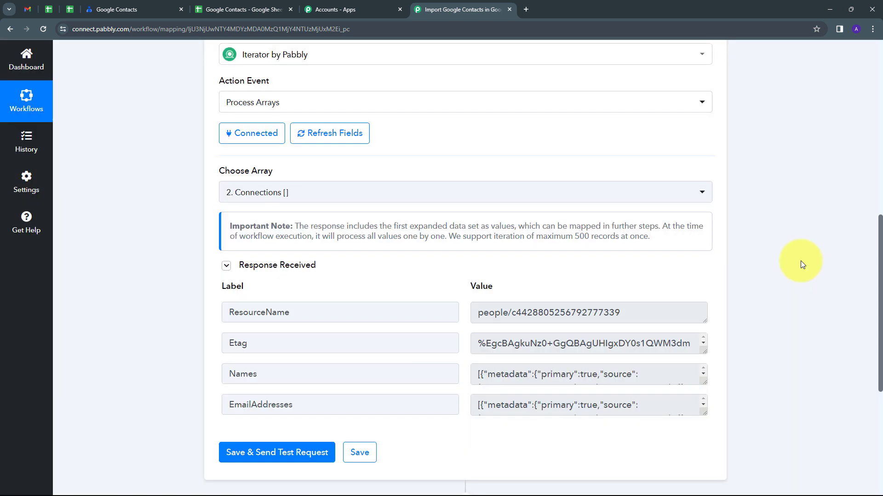
Examine the Iterator response, including the ResourceName, Names and EmailAddresses values of the first contact
scroll(801, 261, down, 1)
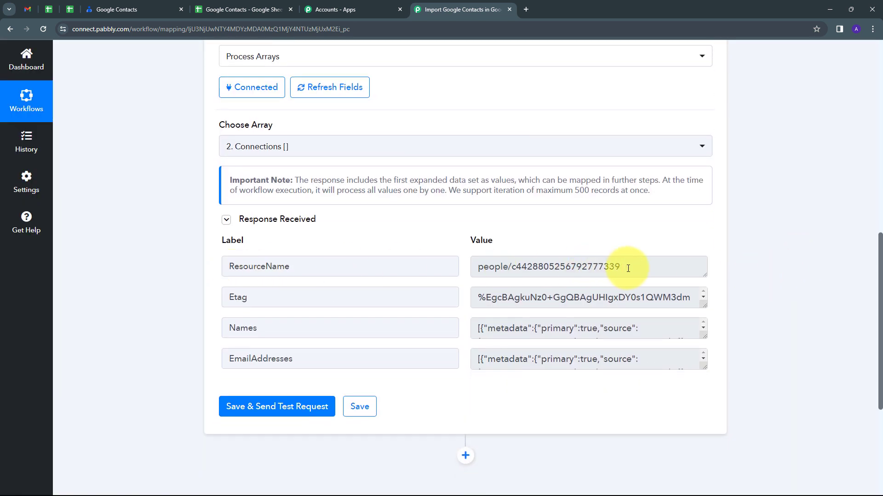
drag(628, 268, 454, 269)
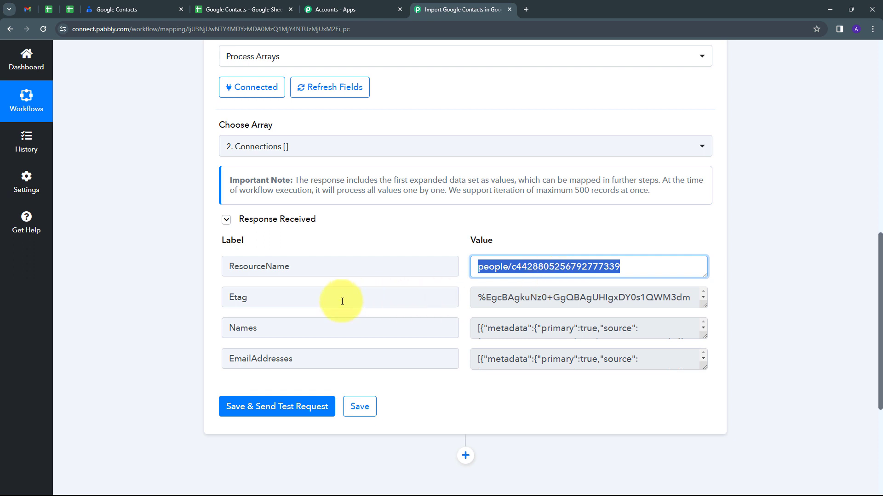
scroll(350, 304, down, 1)
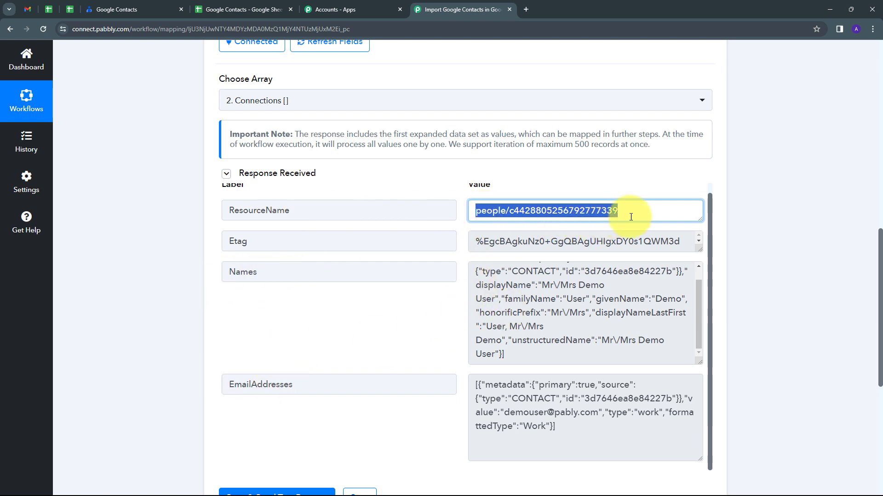
scroll(780, 196, down, 5)
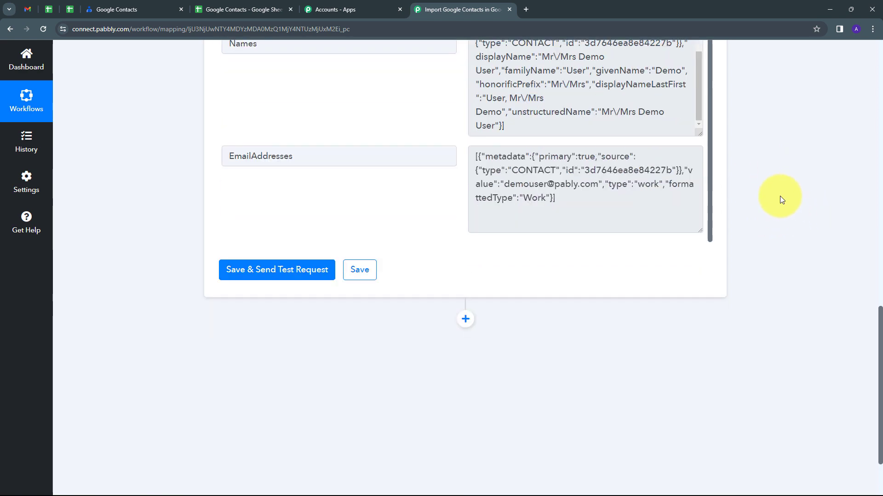
scroll(594, 397, up, 2)
Add Google Contacts as the workflow's fourth step with the action event Get a Contact
scroll(476, 365, down, 1)
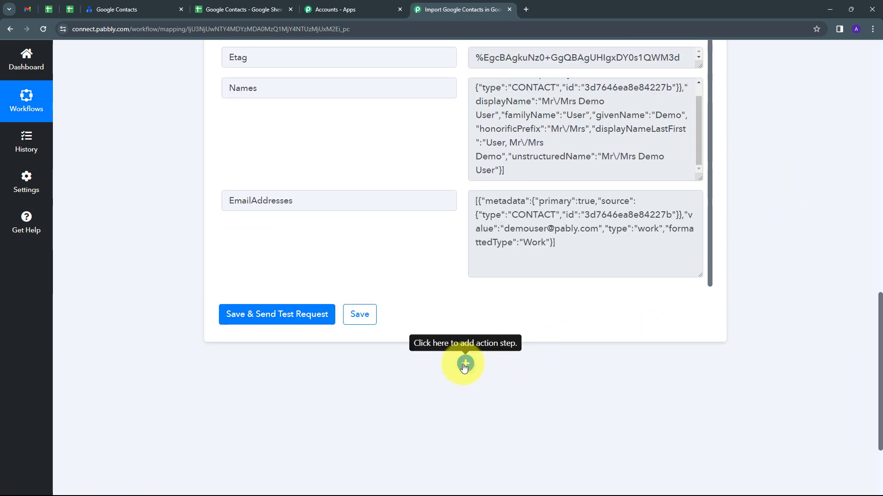
click(465, 364)
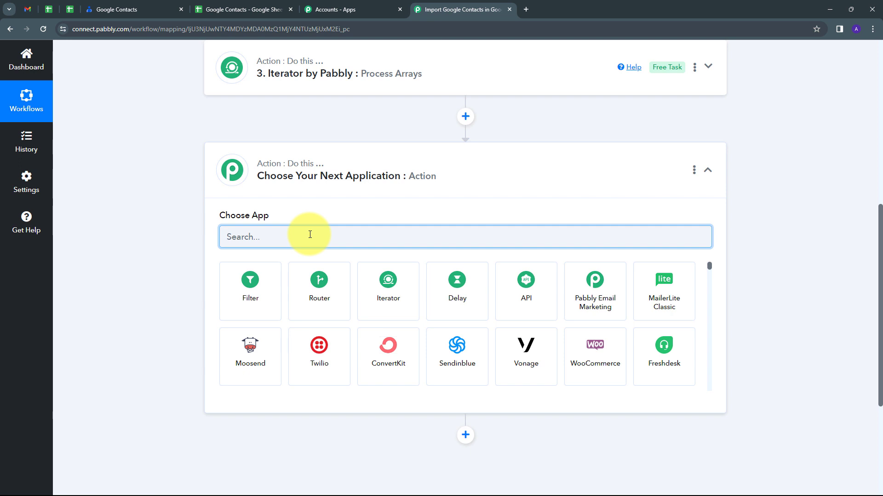
text(Google)
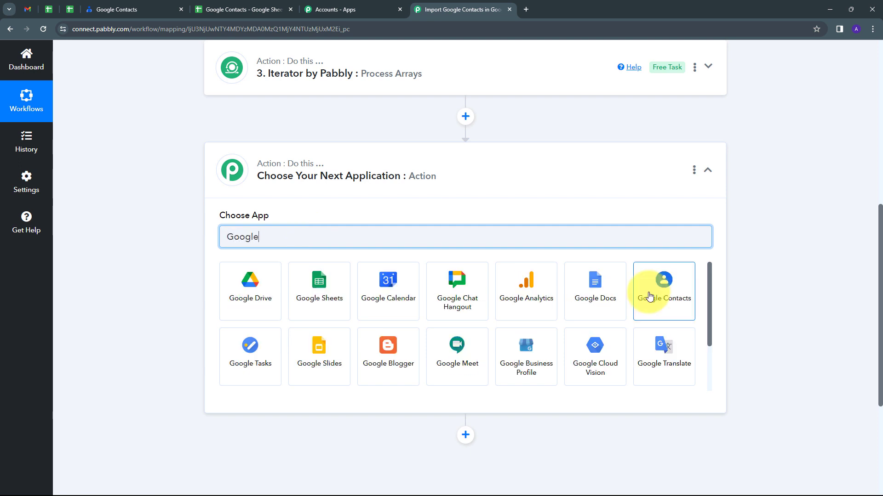
click(649, 296)
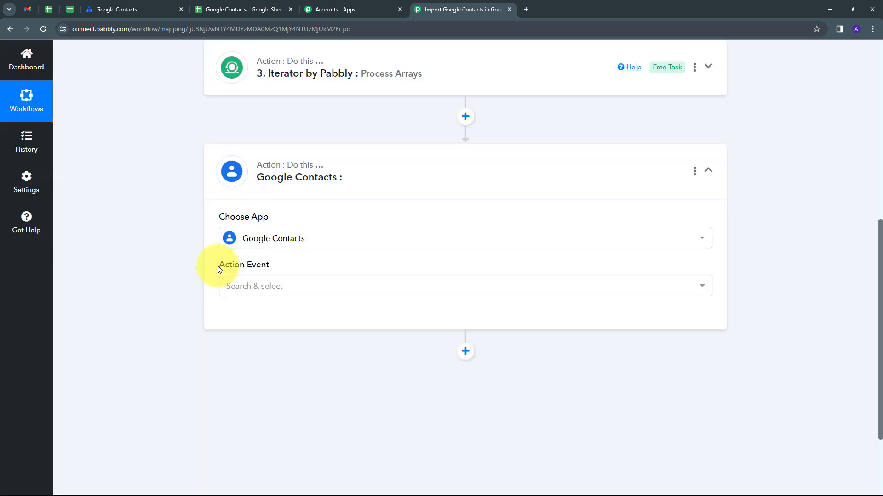
click(433, 287)
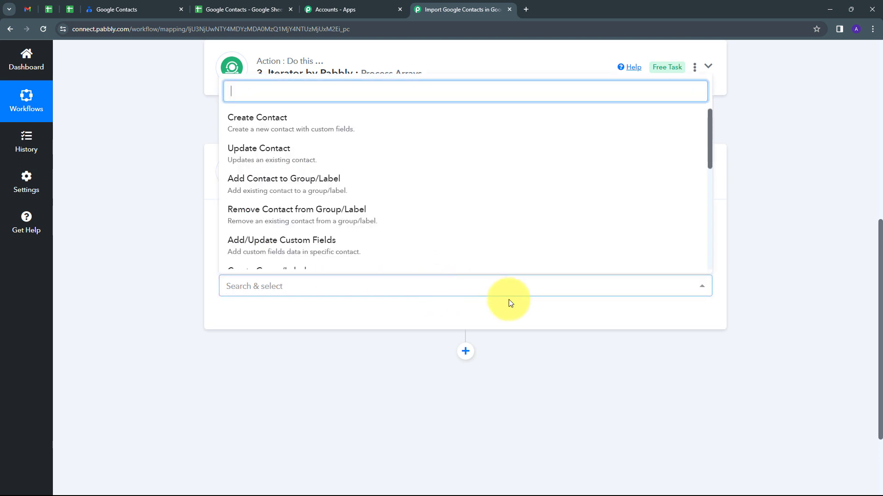
text(get)
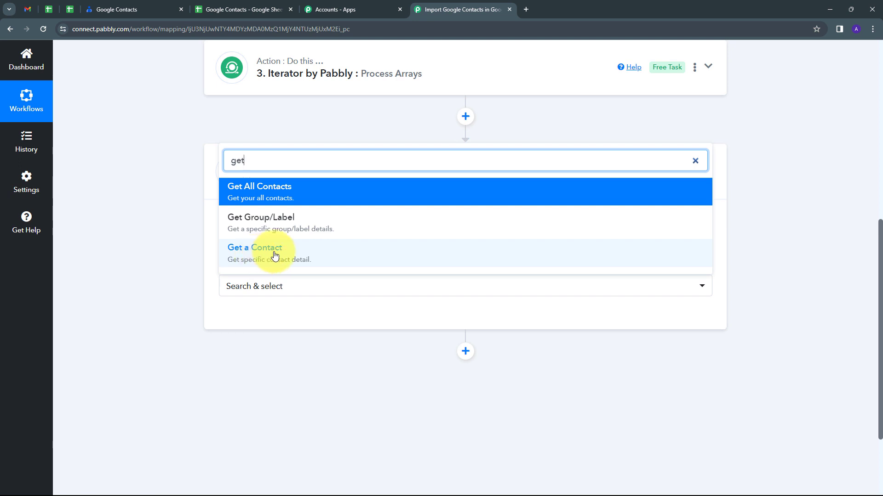
click(275, 256)
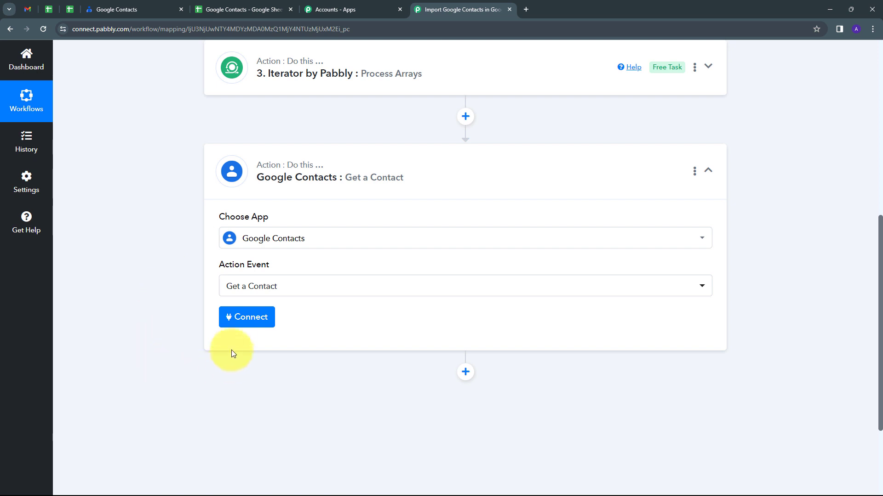
Connect the Google Contacts step through the existing connection Google Contacts #6, enable mapping for Contact and clear its preset value
click(236, 323)
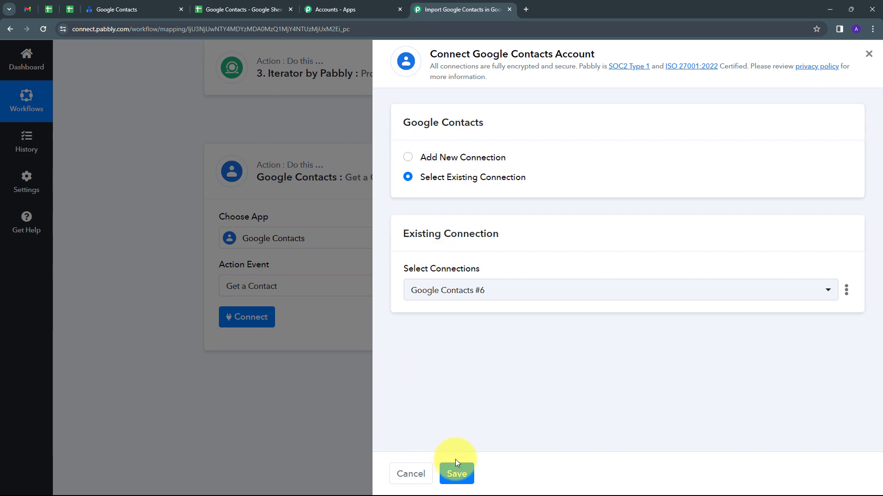
click(457, 474)
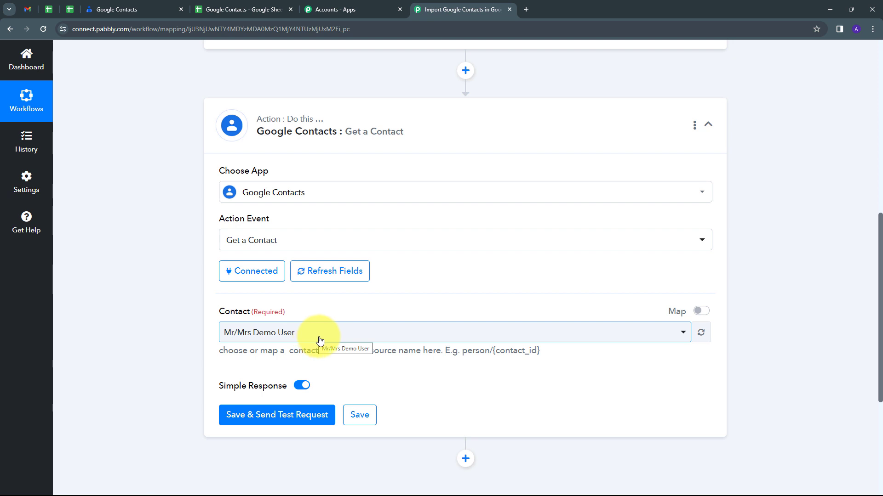
click(704, 316)
drag(394, 331, 206, 341)
key(BackSpace)
click(206, 341)
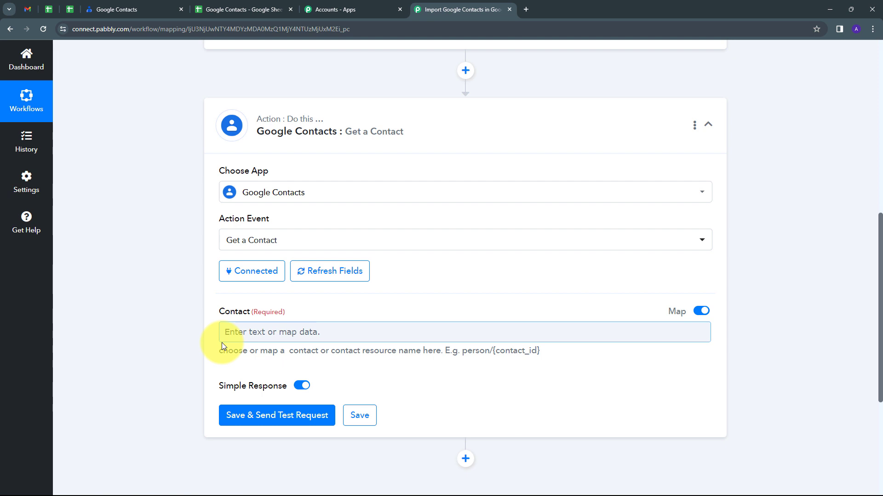
Map Contact to the ResourceName from 3. Iterator by Pabbly and save the step with a test request
click(226, 333)
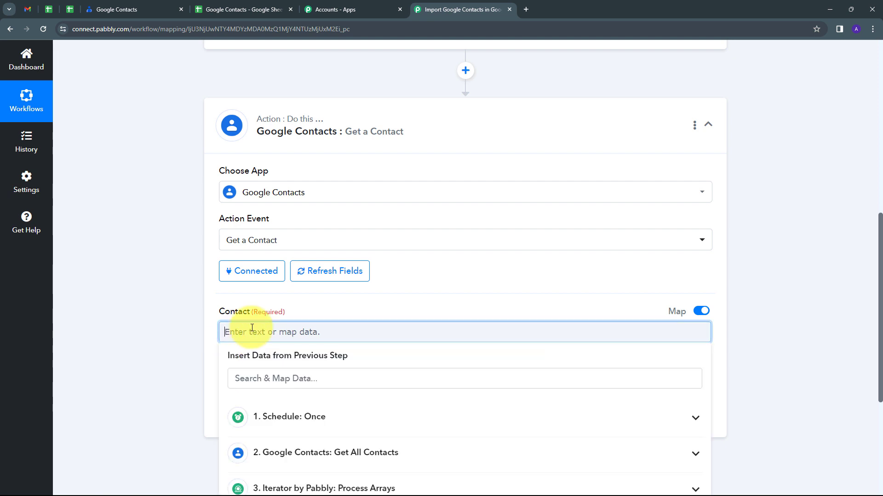
scroll(509, 296, down, 3)
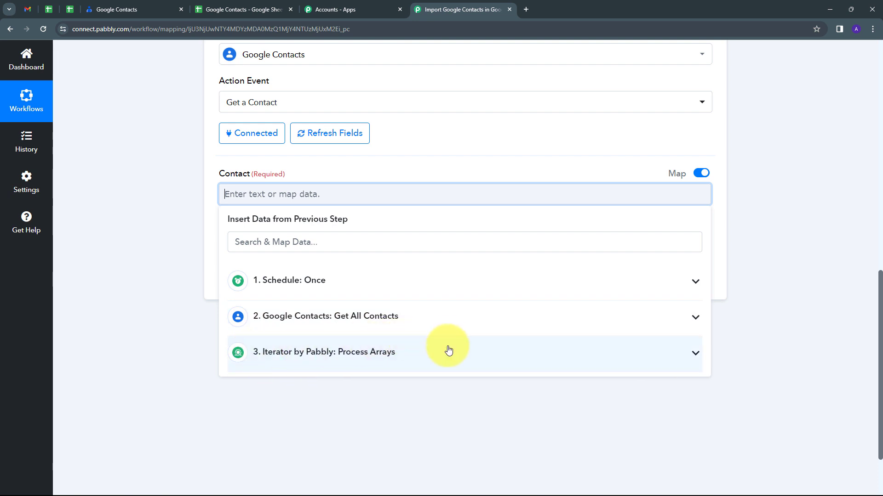
click(417, 353)
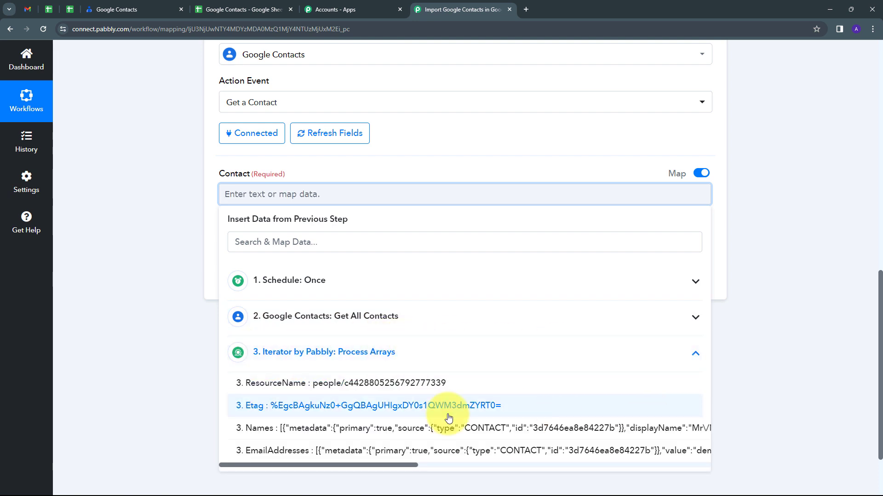
click(354, 386)
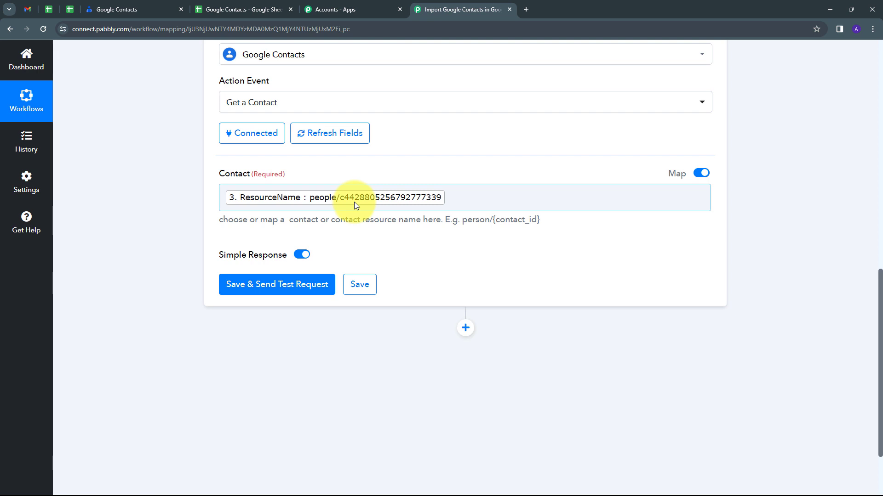
scroll(354, 202, down, 1)
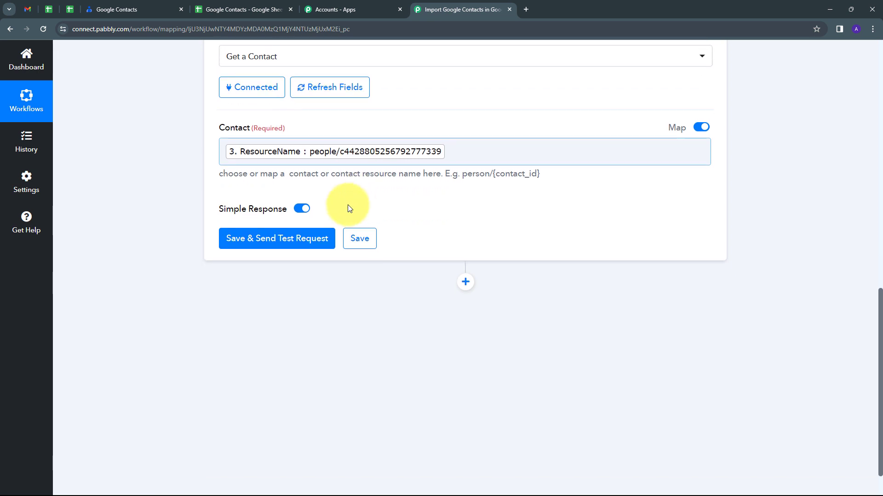
click(265, 244)
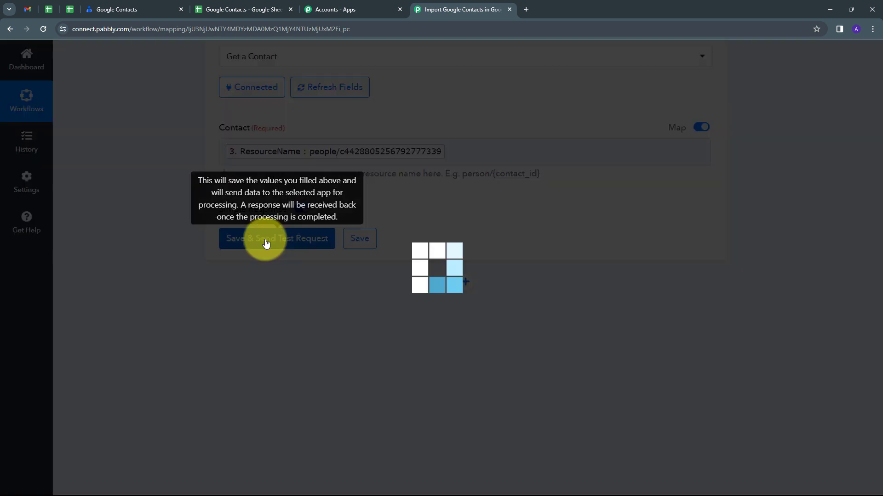
Examine the Get a Contact response, including the DisplayName, EmailAddresses and PhoneNumbers values of the contact
scroll(432, 264, down, 1)
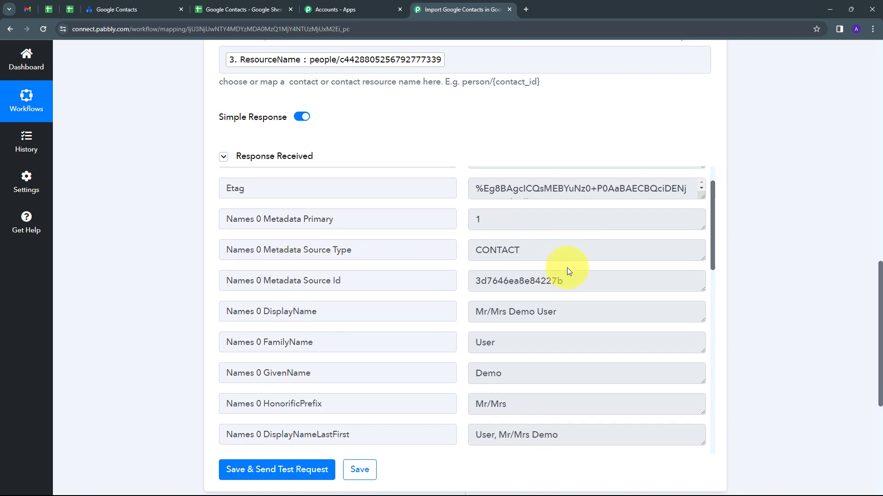
scroll(567, 268, down, 1)
drag(601, 265, 443, 278)
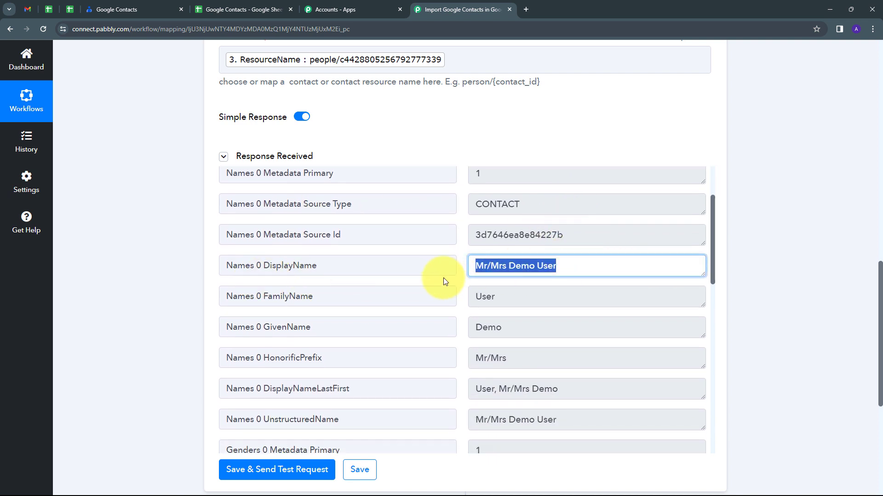
scroll(581, 272, down, 4)
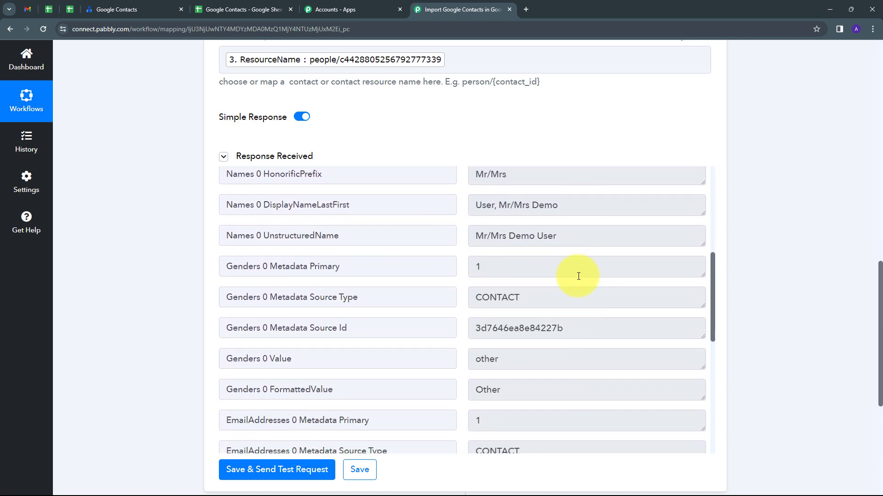
scroll(574, 322, down, 3)
scroll(567, 360, down, 4)
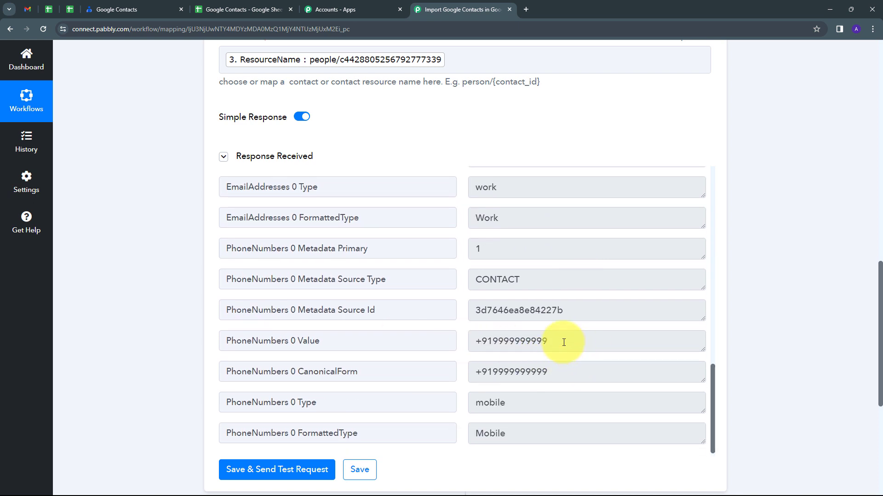
drag(563, 343, 413, 357)
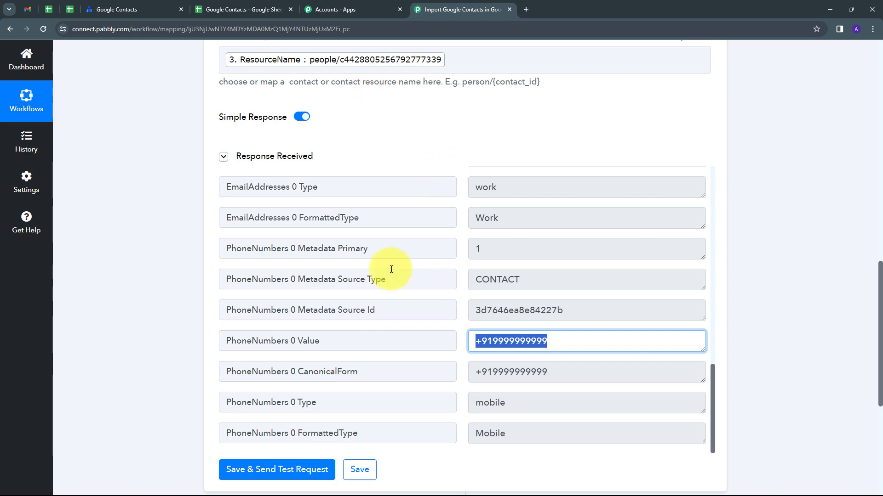
scroll(146, 234, up, 1)
scroll(145, 231, up, 5)
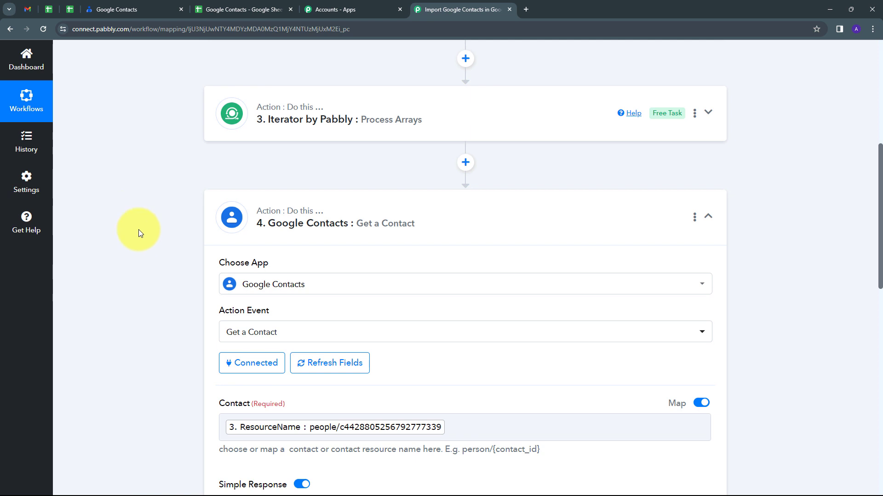
scroll(139, 230, down, 2)
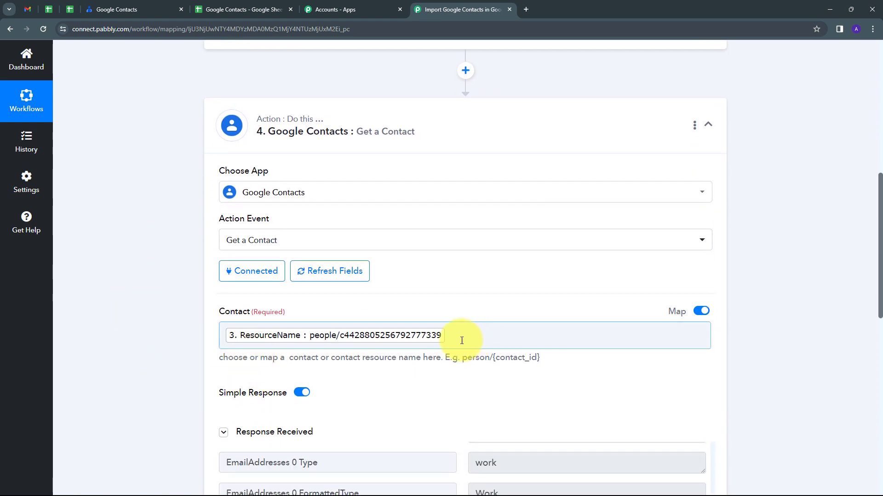
scroll(460, 340, down, 1)
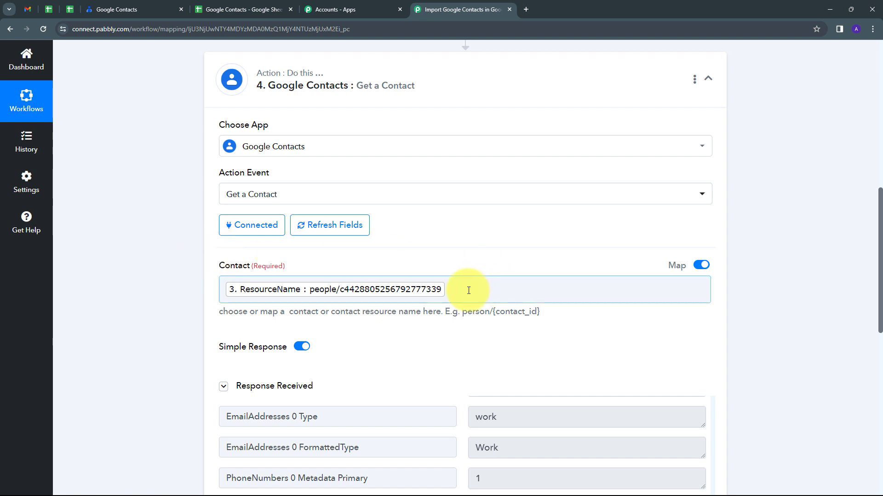
scroll(469, 291, down, 3)
scroll(519, 331, down, 3)
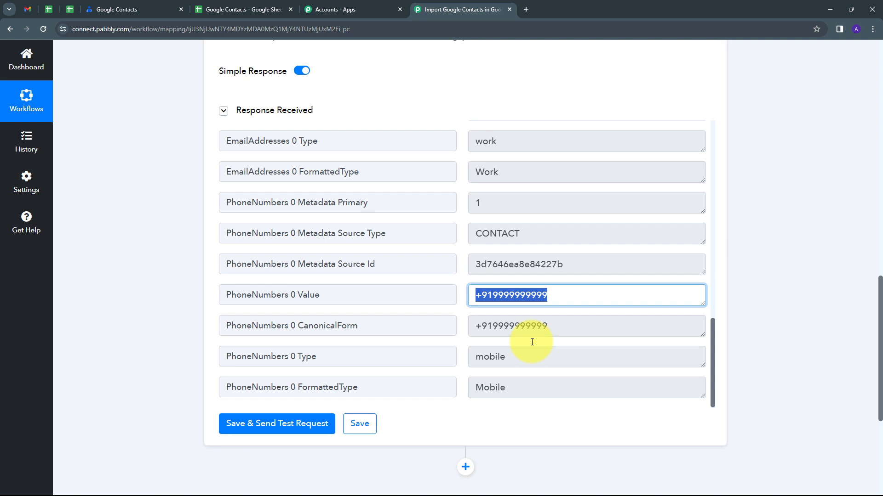
scroll(532, 342, up, 5)
scroll(531, 341, up, 2)
scroll(531, 341, down, 6)
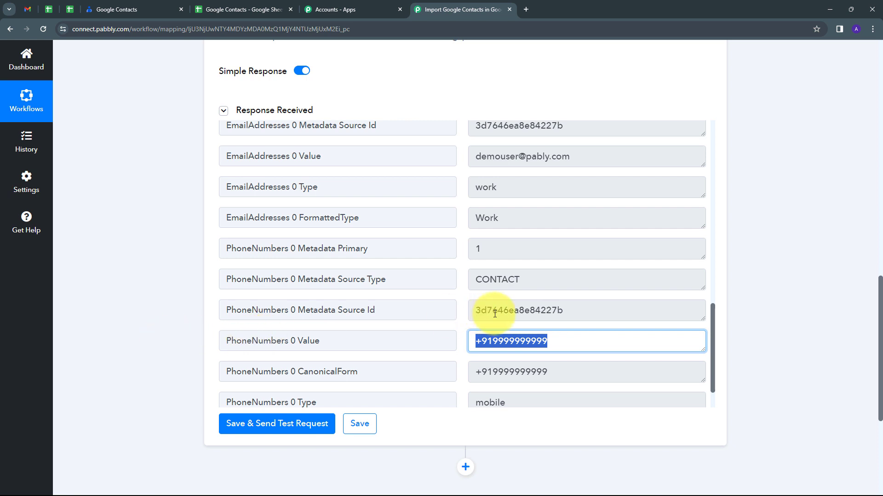
Add Google Sheets as the workflow's fifth step with the action event Add New Row
scroll(552, 305, down, 3)
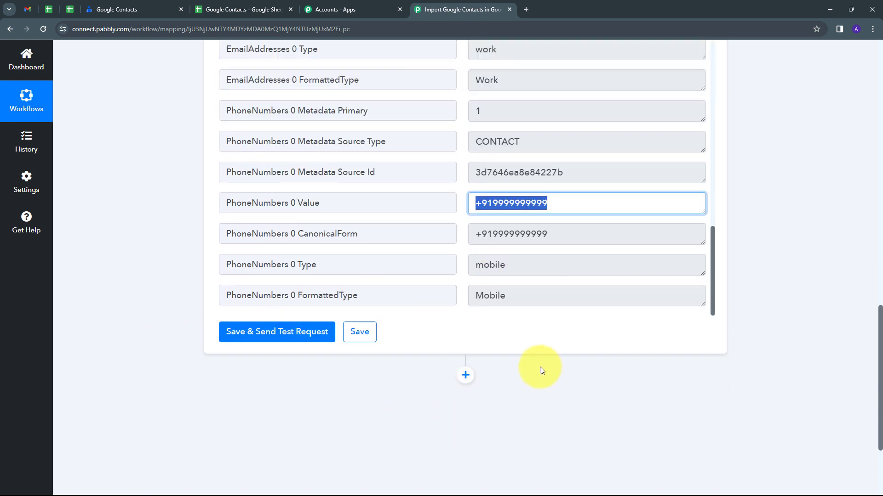
click(465, 376)
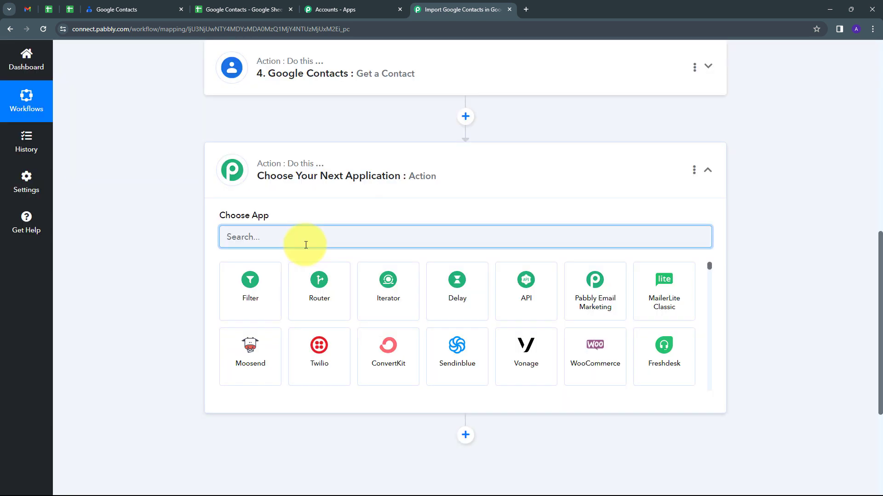
text(Google)
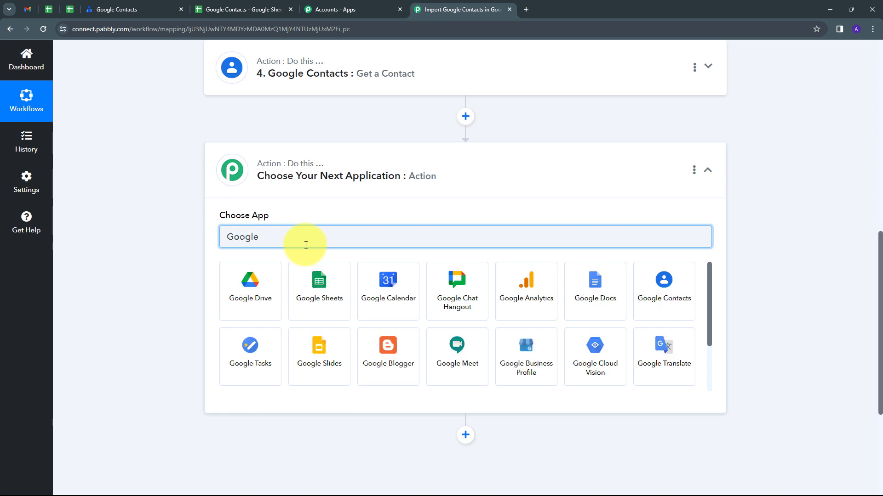
click(319, 281)
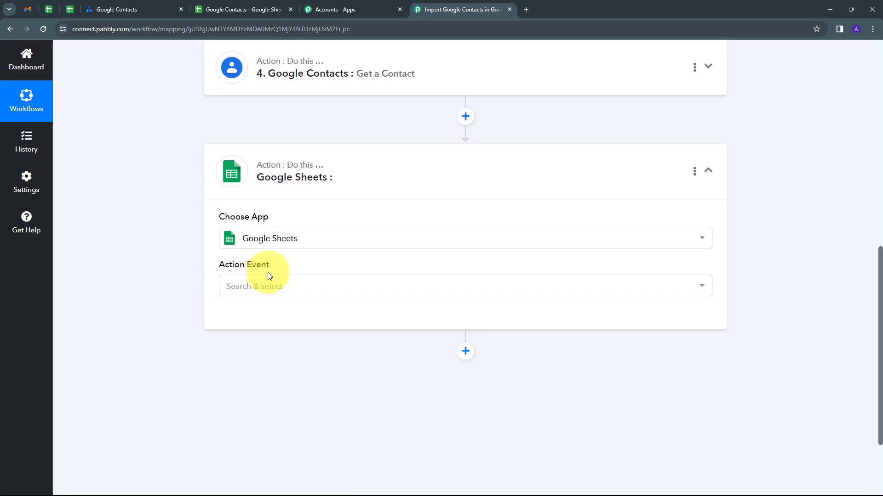
click(412, 286)
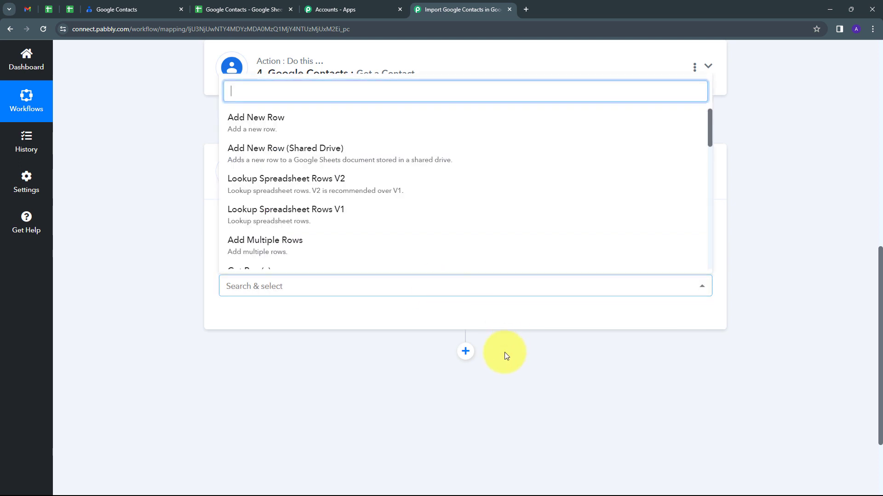
click(274, 129)
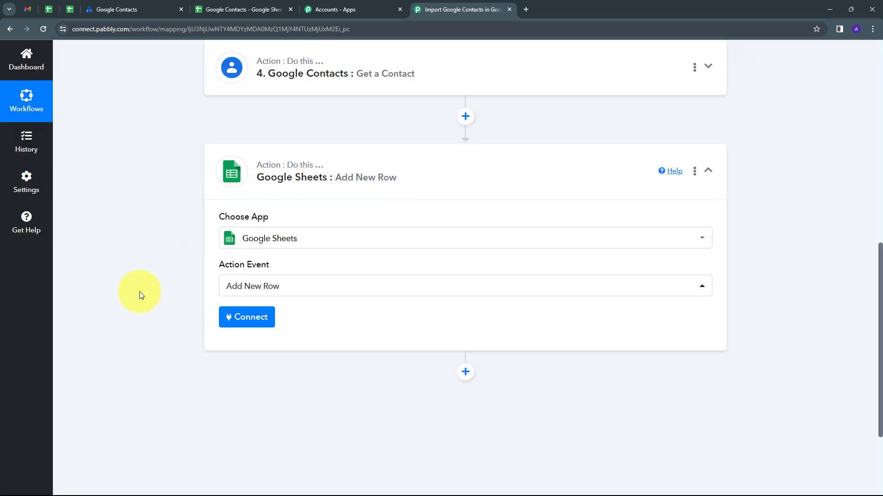
Connect the Google Sheets step through a new connection authorized by signing in with Google
click(237, 320)
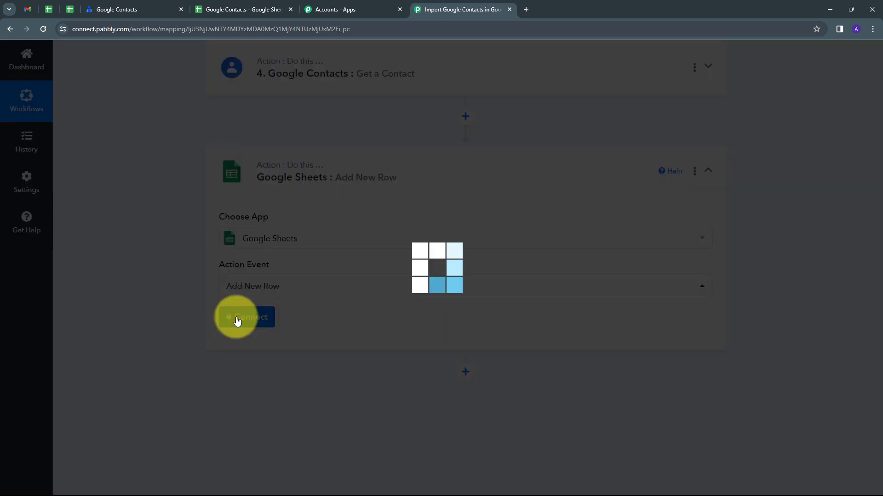
click(450, 156)
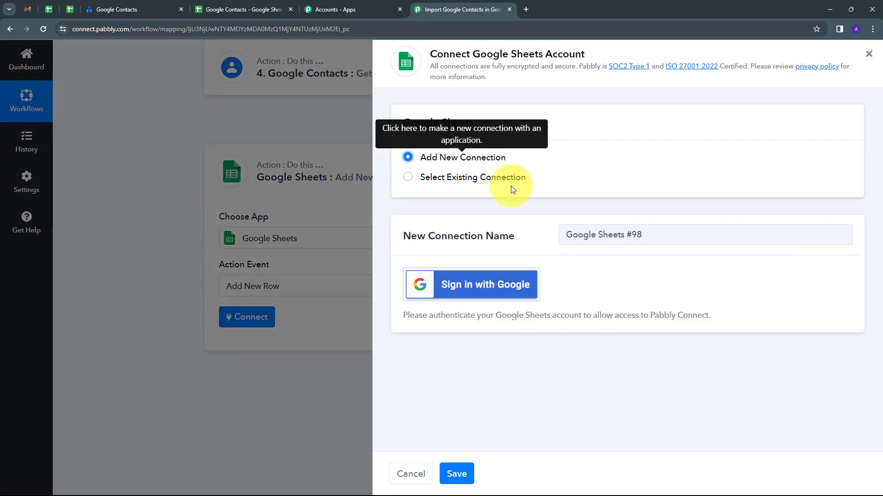
click(452, 282)
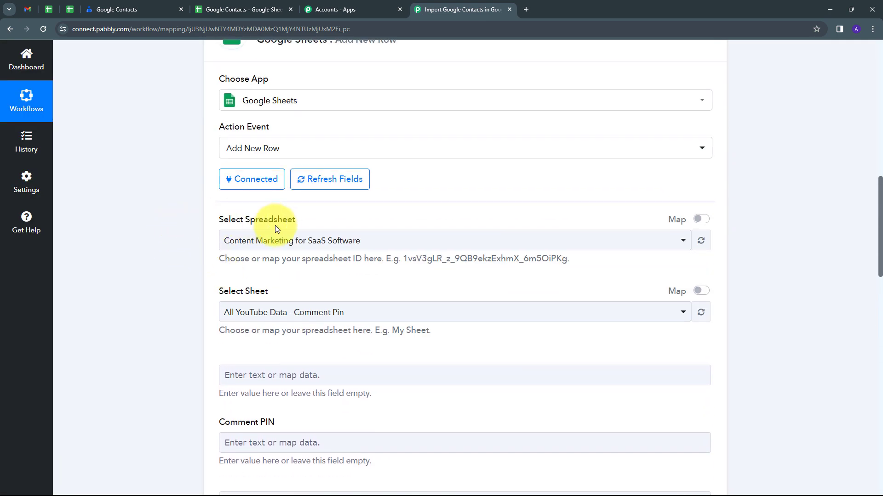
Check the header columns in the Google Contacts spreadsheet and choose that spreadsheet with Sheet1 for the new rows
click(227, 7)
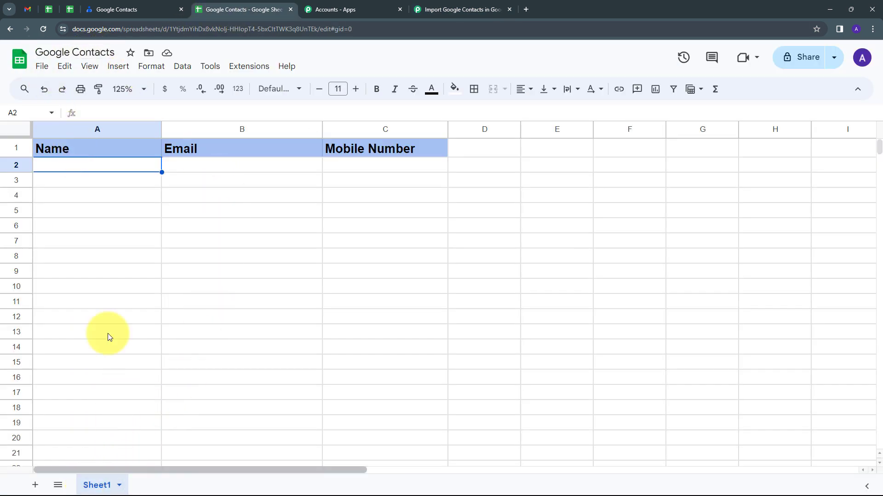
click(105, 148)
click(237, 148)
click(351, 147)
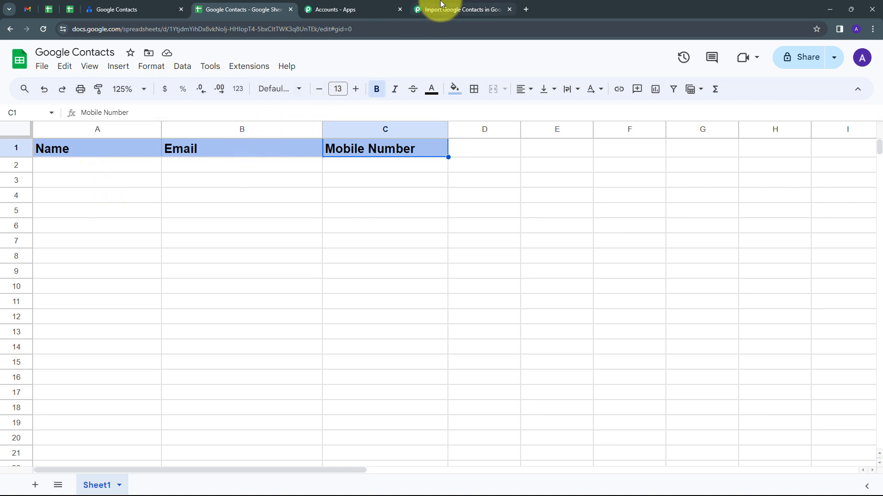
click(461, 9)
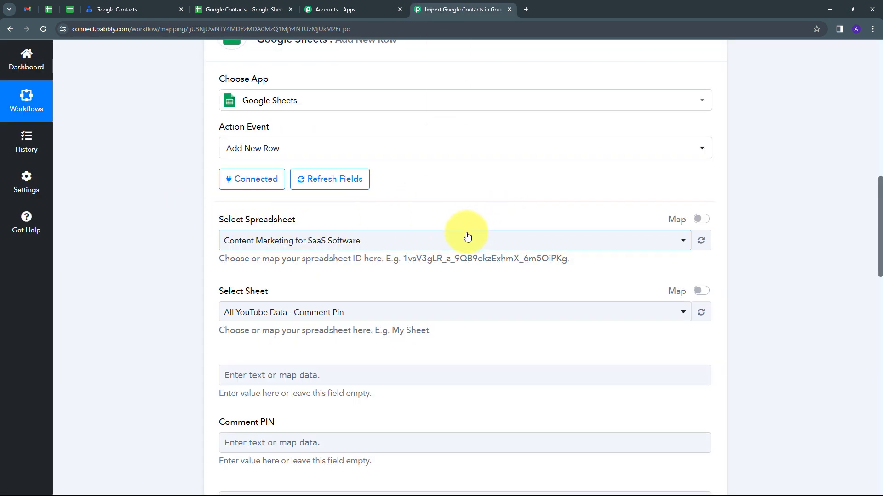
click(437, 240)
scroll(367, 350, down, 3)
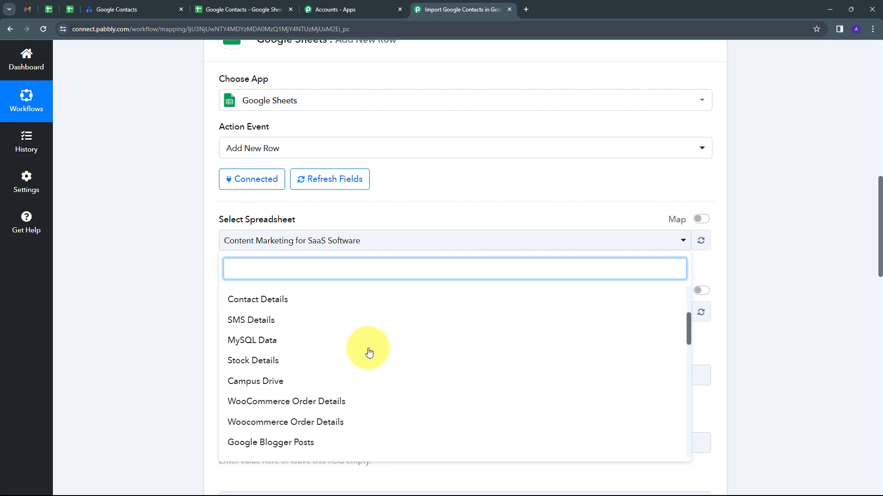
scroll(366, 354, up, 3)
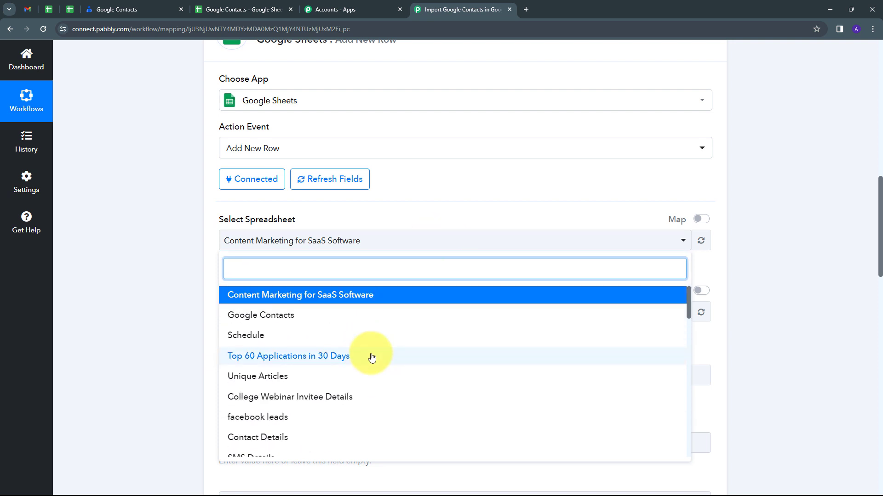
click(256, 322)
scroll(191, 297, down, 2)
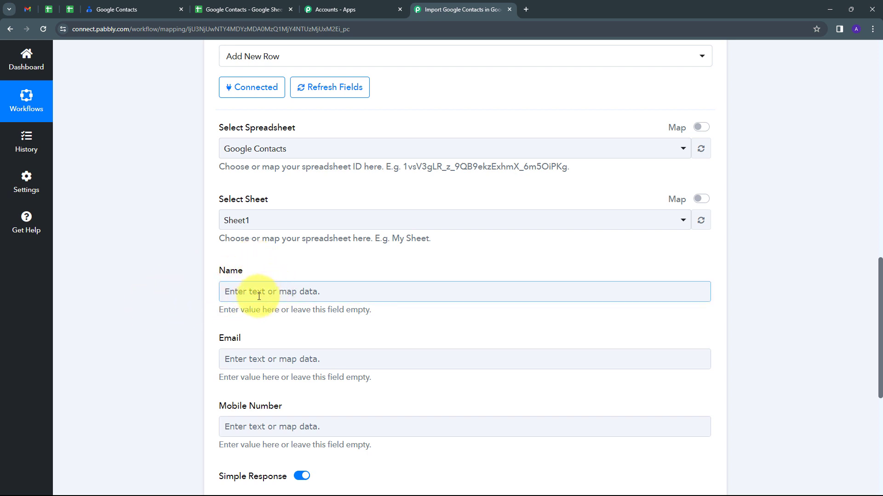
Map the Name field to the GivenName and FamilyName values from the Get a Contact step
click(233, 291)
scroll(166, 392, down, 2)
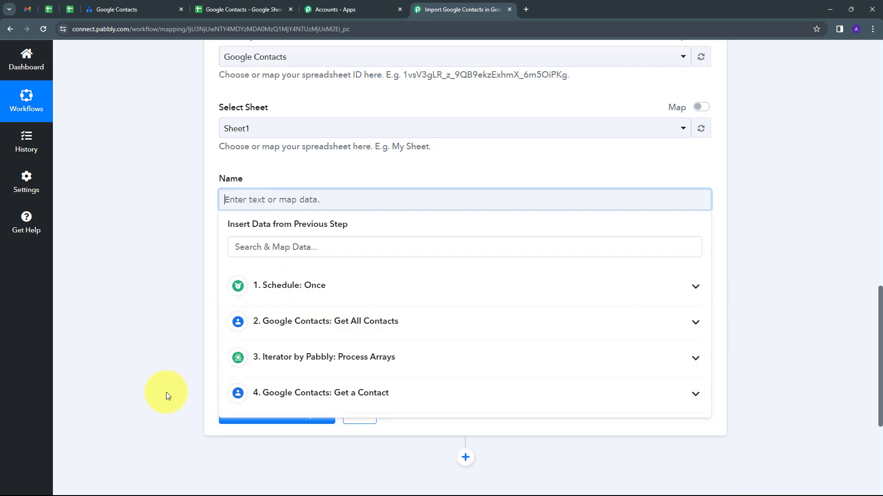
click(430, 396)
scroll(433, 391, down, 4)
scroll(411, 349, down, 2)
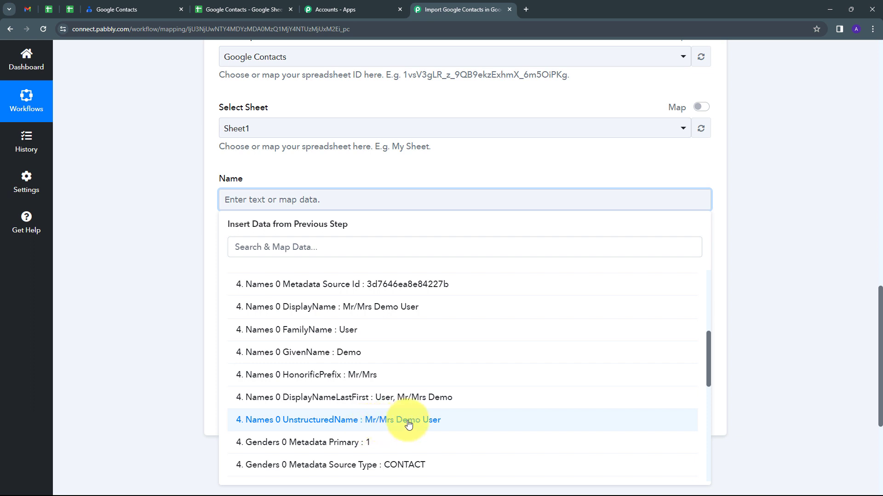
click(318, 352)
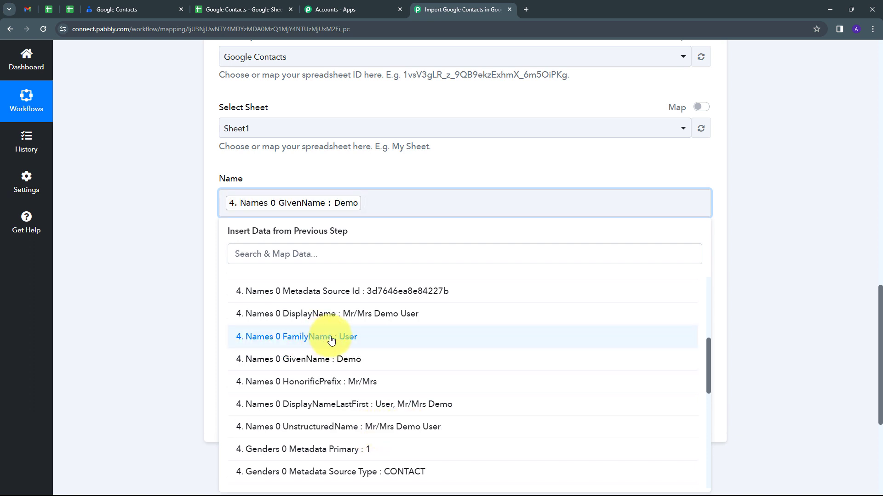
click(331, 339)
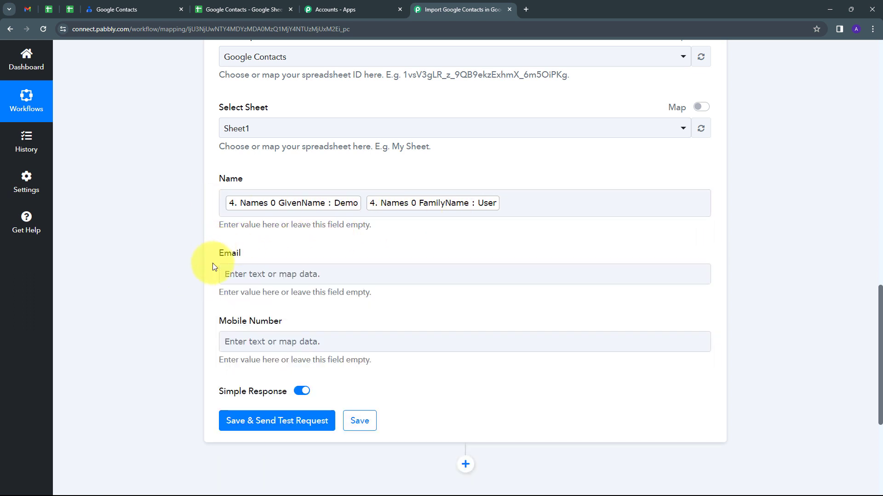
Map the Email field to the EmailAddresses 0 Value from the Get a Contact step
click(317, 273)
click(280, 274)
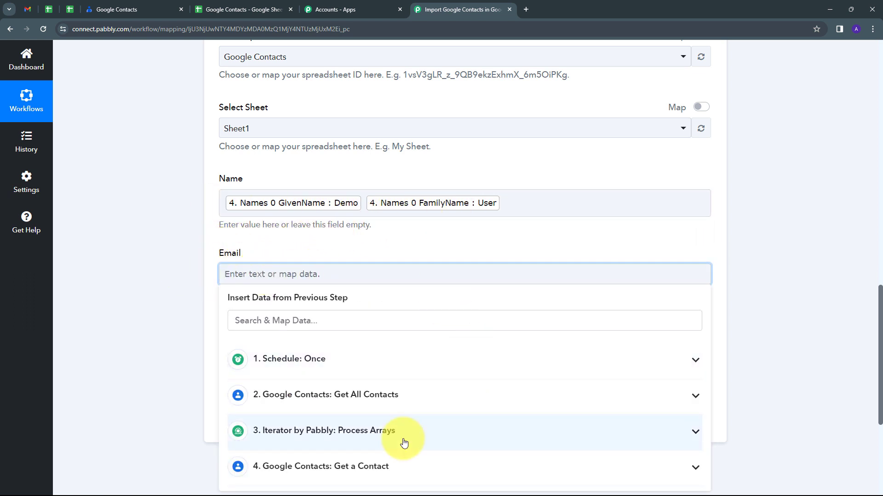
click(307, 465)
scroll(463, 231, down, 10)
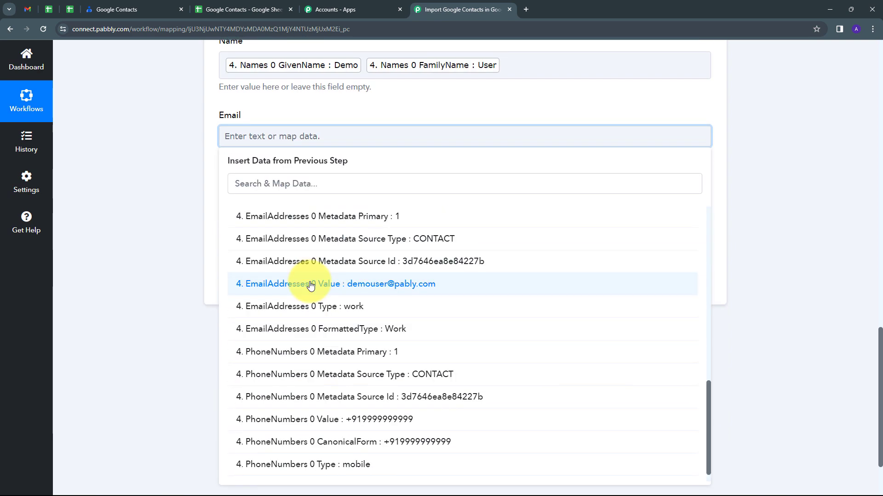
click(368, 288)
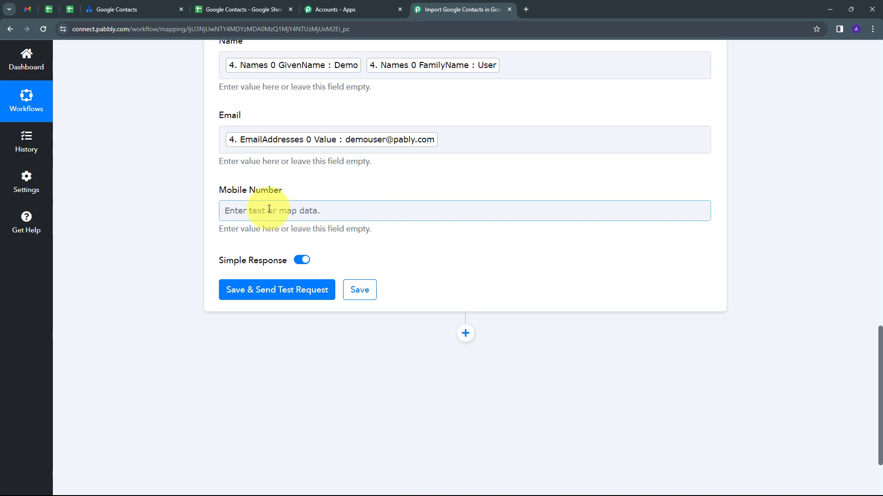
Map the Mobile Number field to the PhoneNumbers 0 Value from the Get a Contact step
click(269, 209)
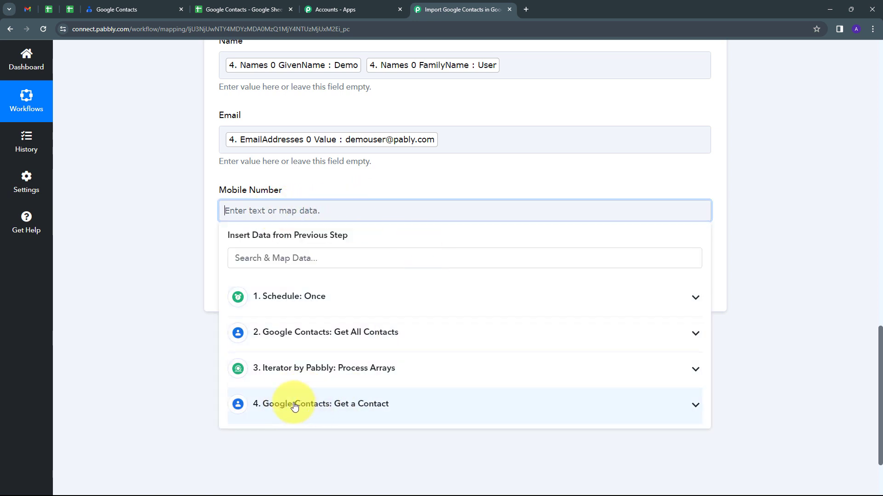
click(401, 406)
scroll(382, 414, down, 5)
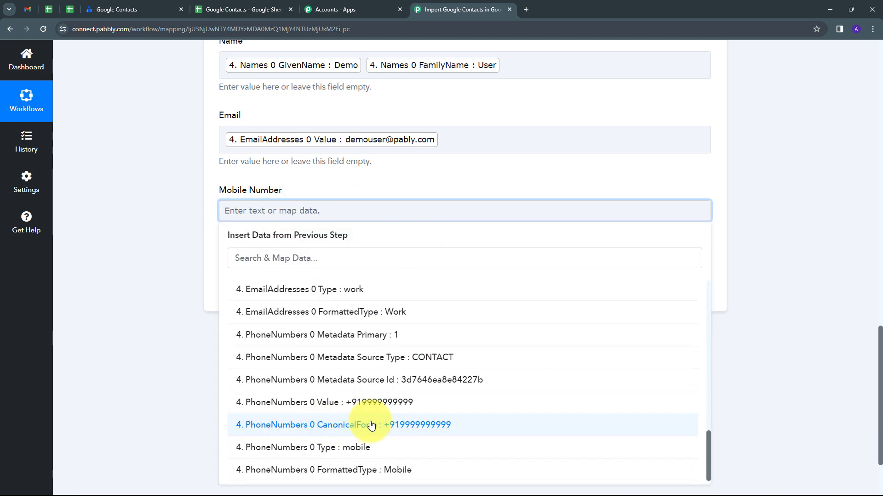
click(354, 403)
click(763, 414)
Save the mapped values of the Google Sheets Add New Row step and collapse that step
scroll(351, 248, up, 2)
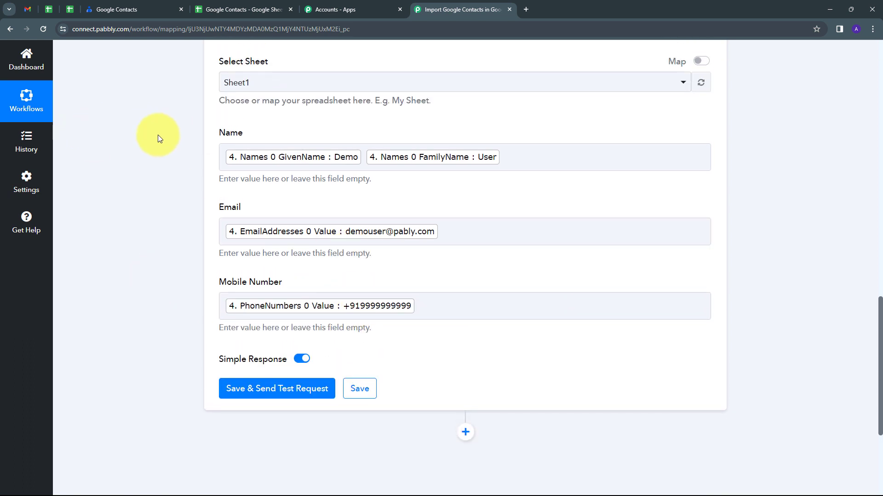
scroll(426, 324, down, 2)
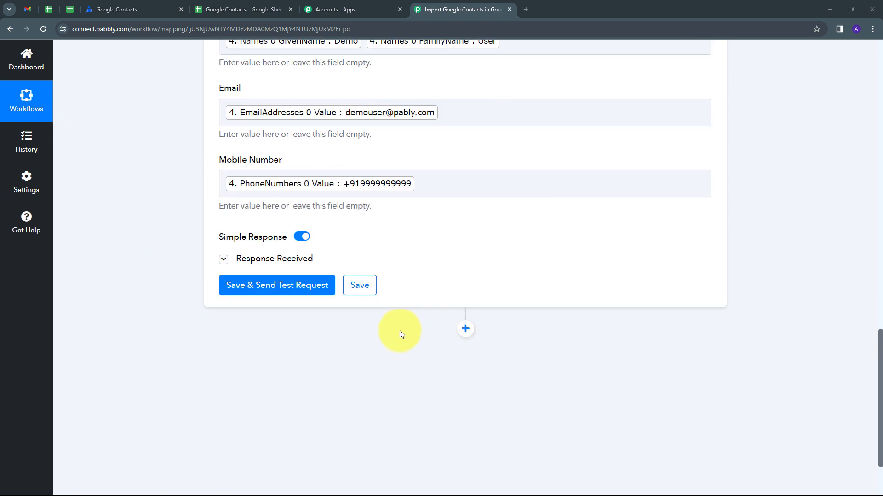
click(363, 290)
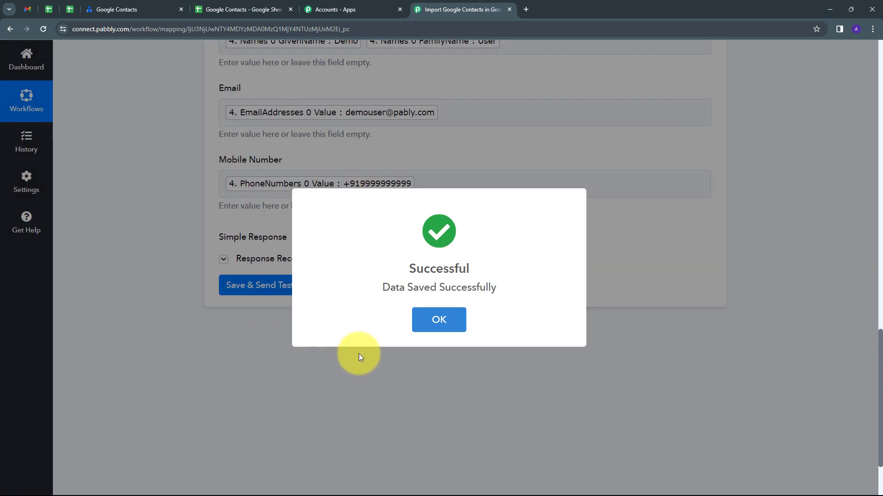
click(359, 354)
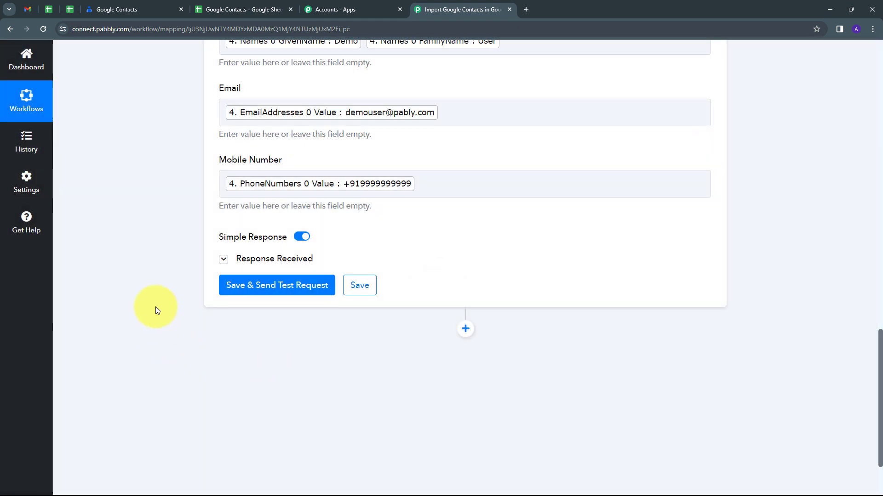
scroll(155, 307, up, 10)
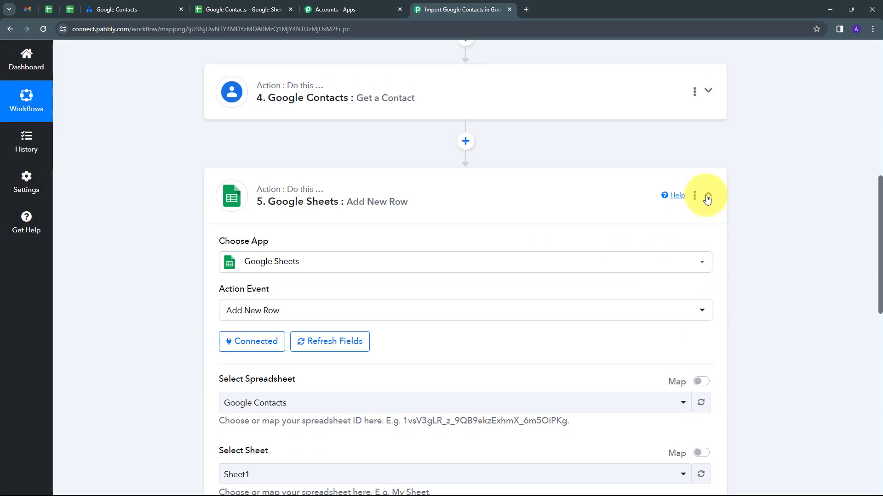
click(708, 193)
Review the whole workflow from the Schedule trigger through the Google Contacts and Iterator steps to the Google Sheets action
scroll(162, 284, up, 5)
scroll(162, 285, up, 3)
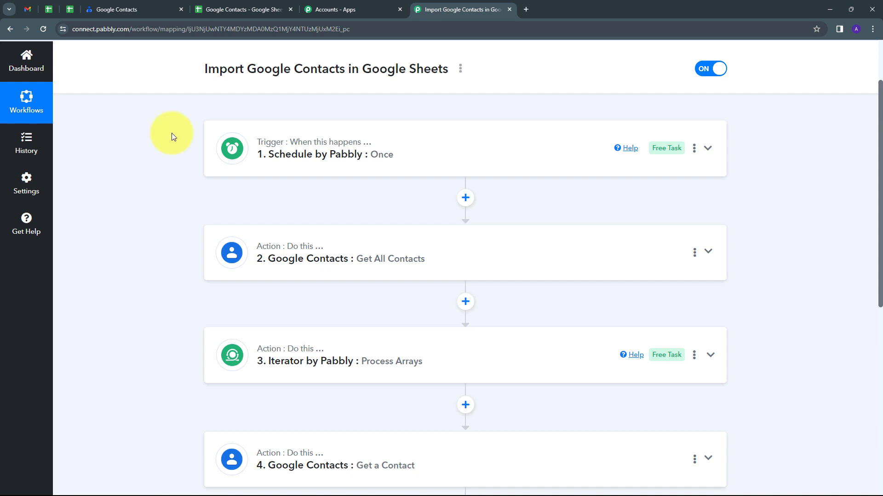
scroll(172, 135, up, 2)
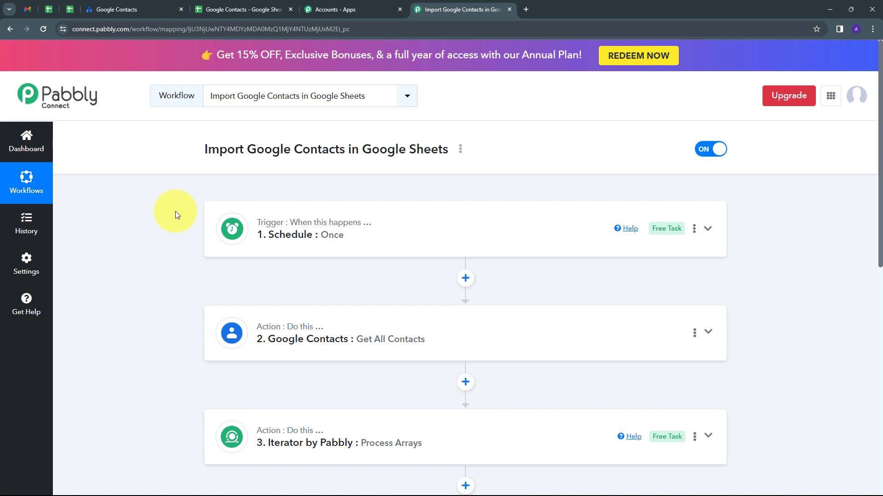
scroll(175, 214, down, 5)
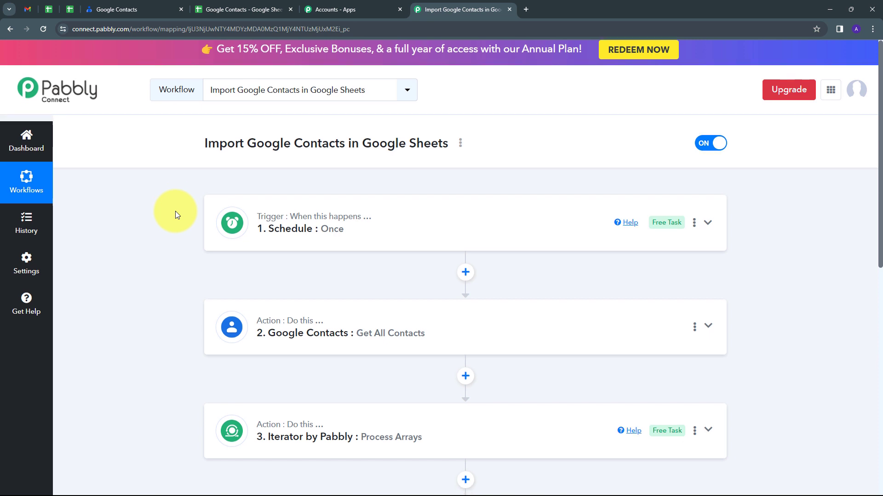
scroll(150, 297, up, 4)
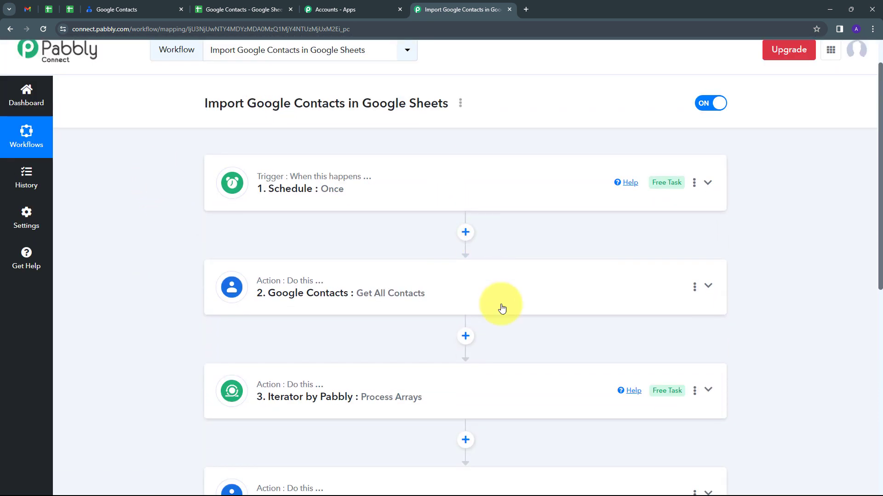
scroll(403, 381, down, 2)
scroll(166, 335, up, 3)
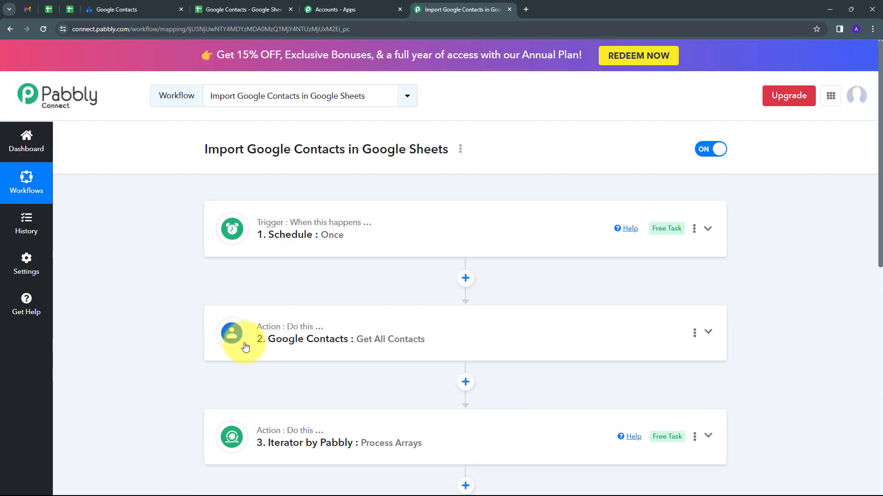
scroll(385, 347, down, 3)
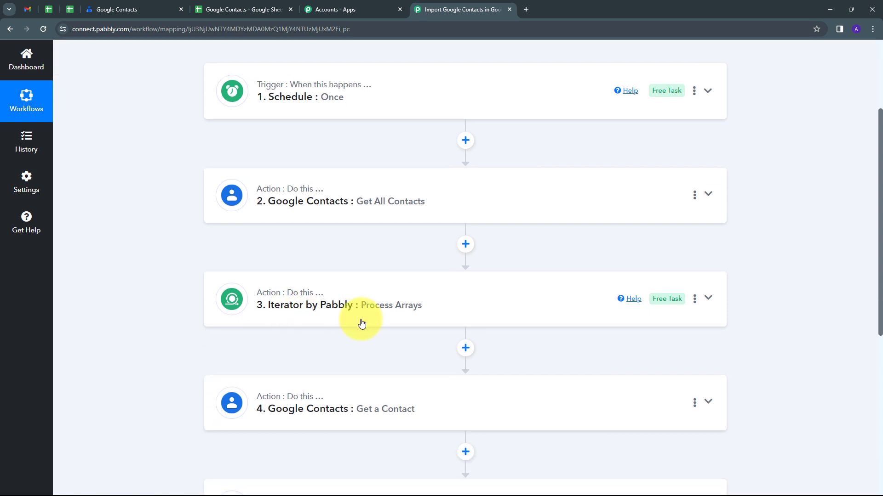
scroll(181, 301, down, 2)
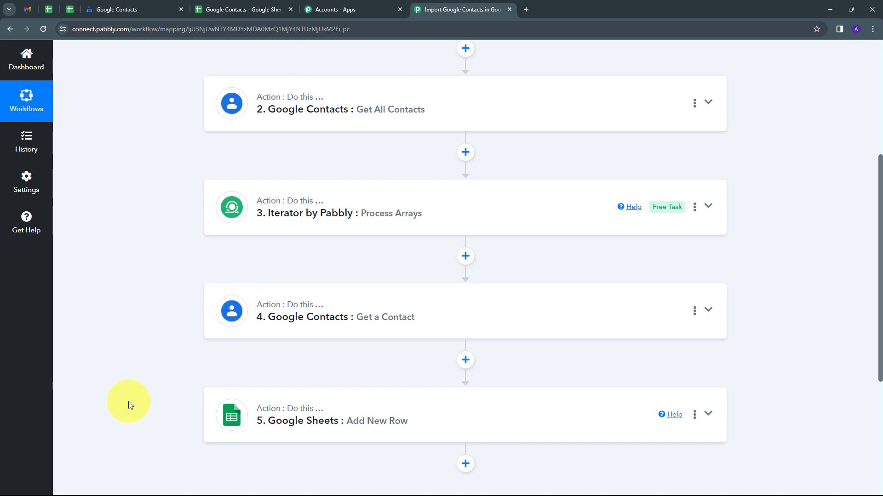
scroll(297, 265, up, 5)
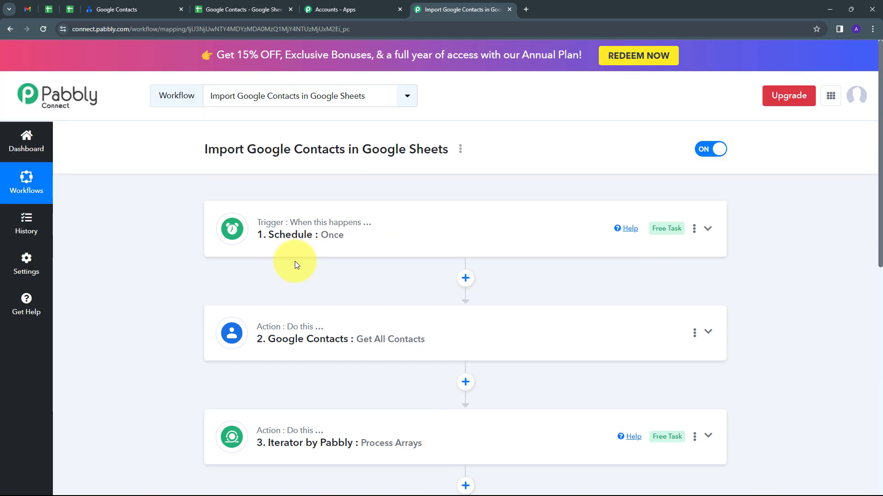
scroll(294, 261, down, 3)
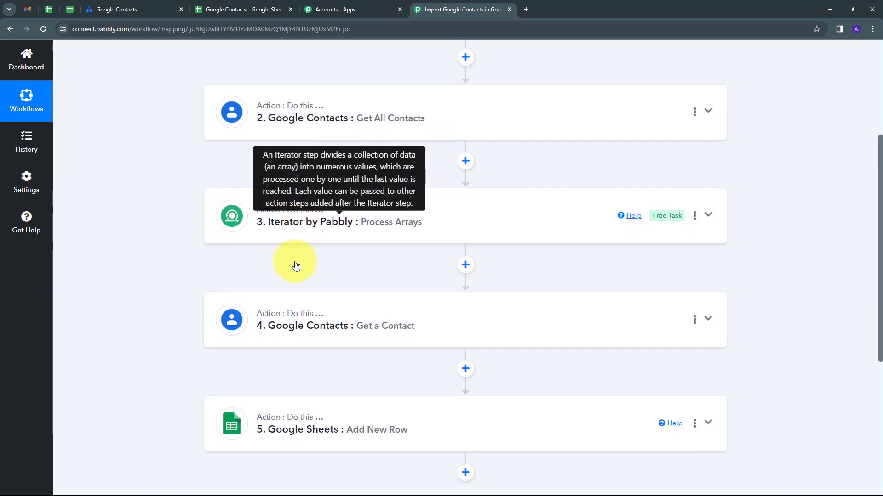
scroll(295, 261, up, 5)
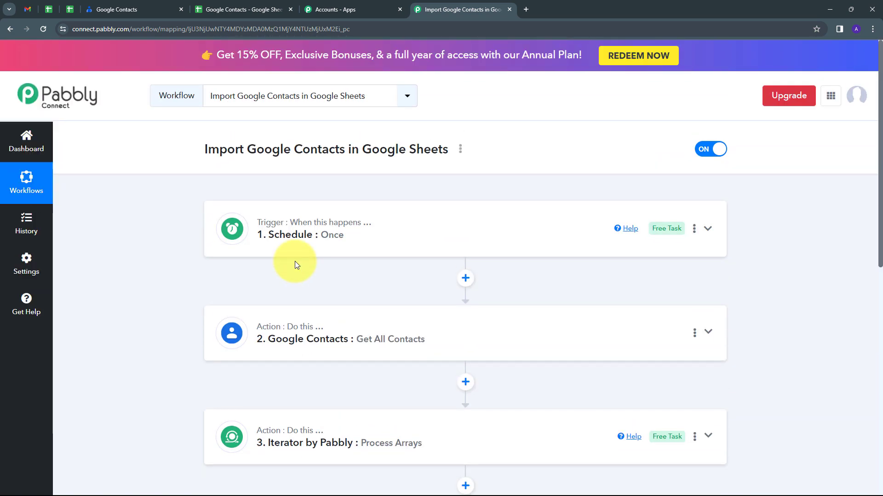
Check the Google Contacts spreadsheet for the imported contact rows, and return to the Pabbly Connect workflow to look over its steps
click(256, 6)
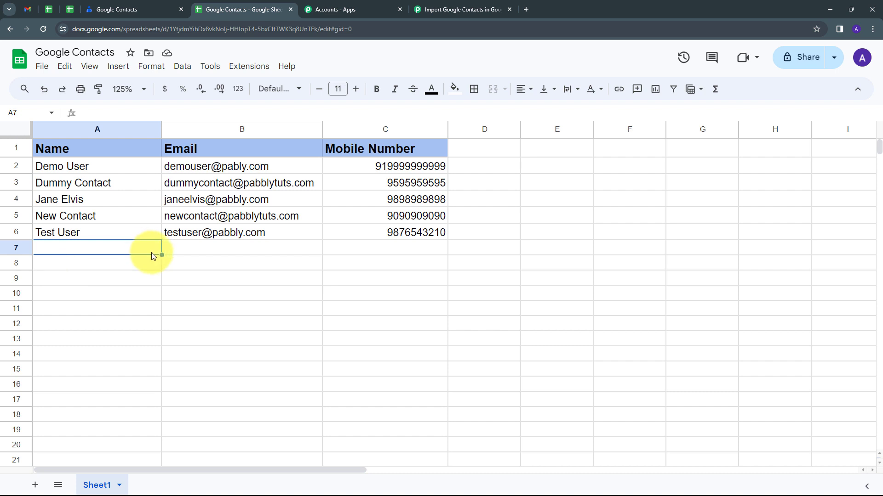
click(418, 9)
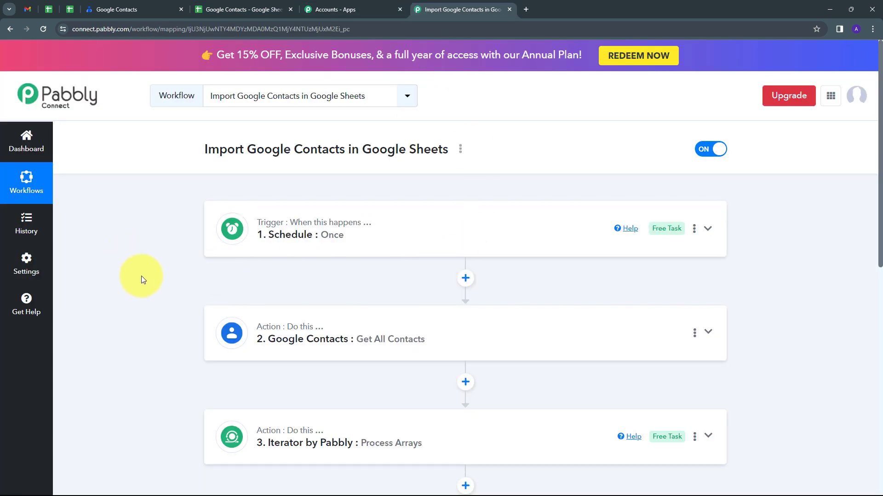
scroll(141, 276, down, 5)
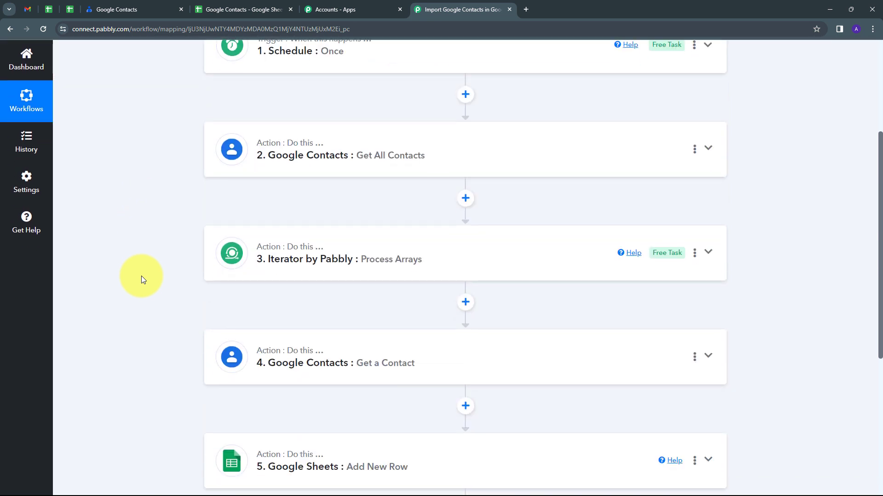
scroll(142, 276, up, 5)
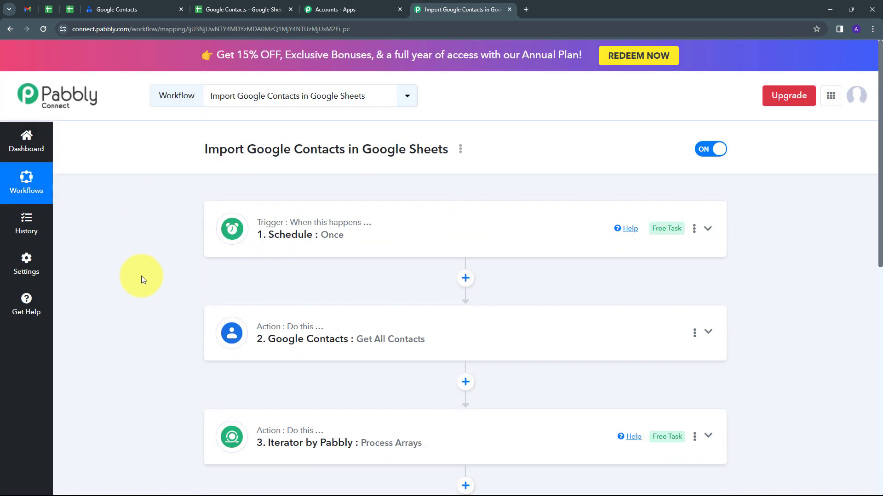